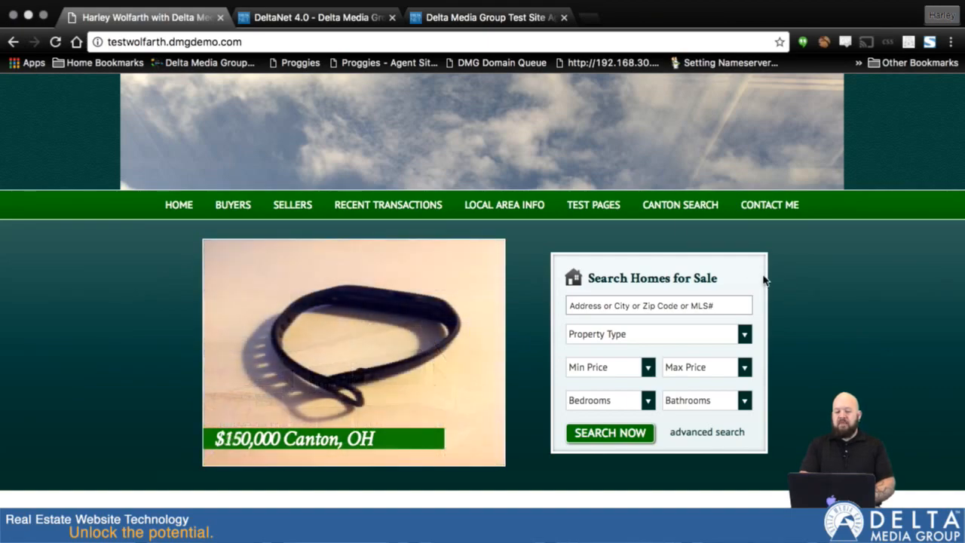
Step: Open the Contact Me page and review its contact details and inquiry form
click(750, 211)
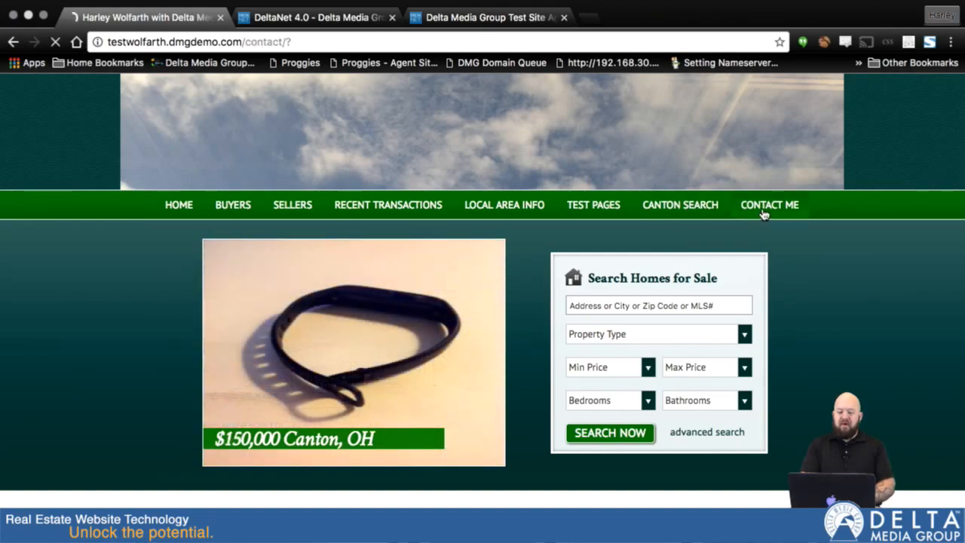
scroll(807, 267, down, 5)
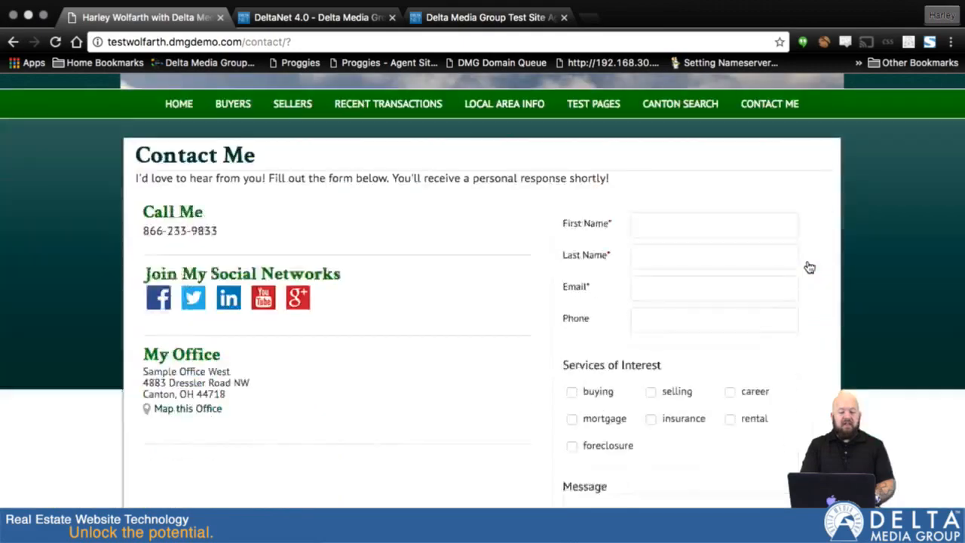
scroll(808, 266, up, 1)
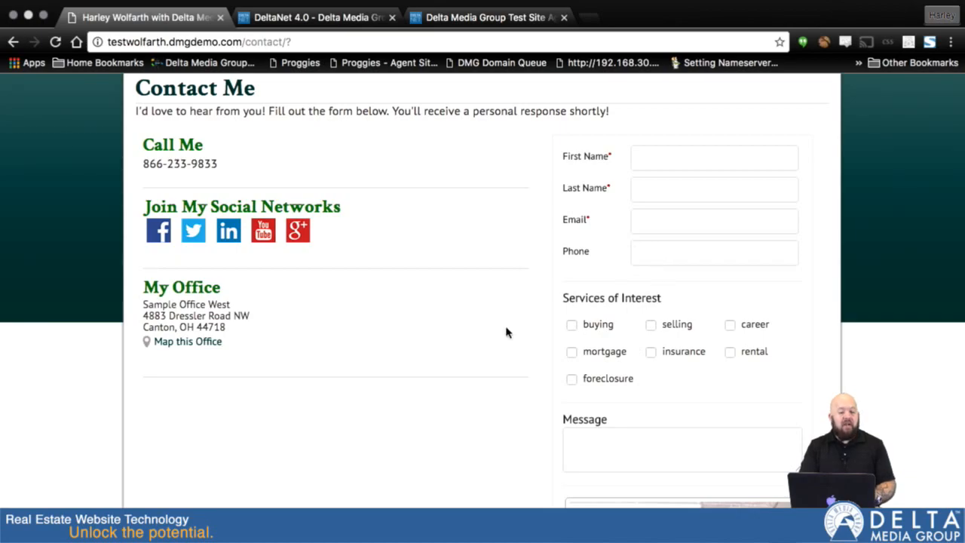
scroll(411, 208, up, 5)
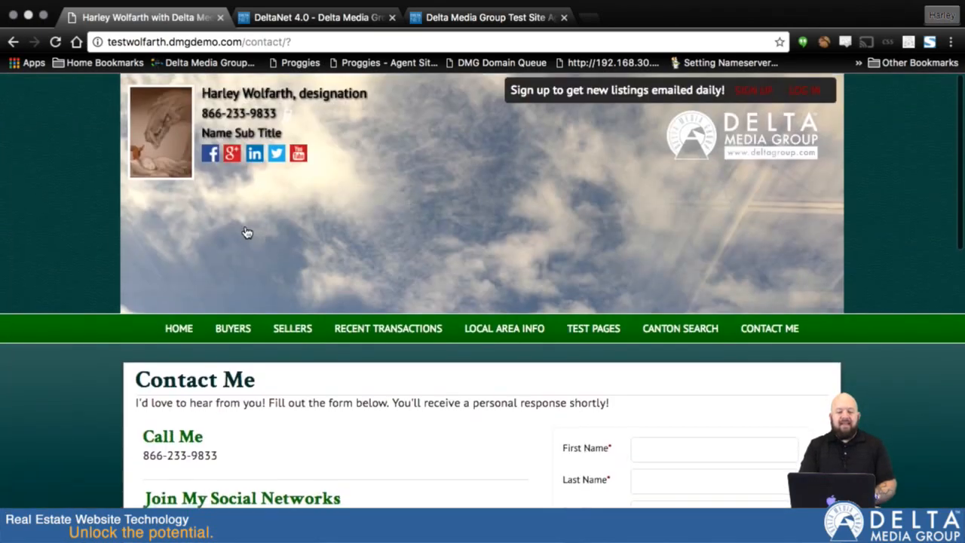
Step: Return to the site's home page and open the $200,000 Canton listing with the stadium photo from the featured listings
click(178, 331)
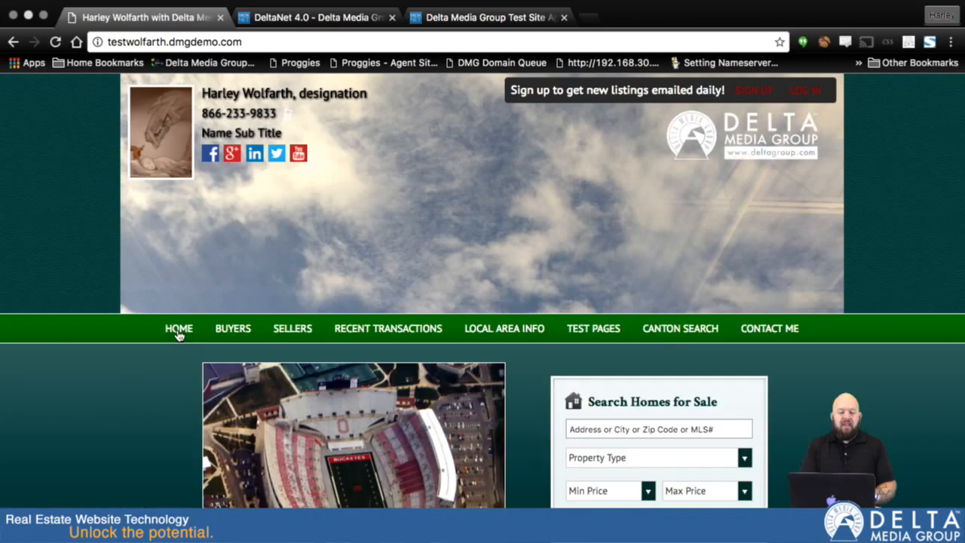
scroll(287, 435, down, 6)
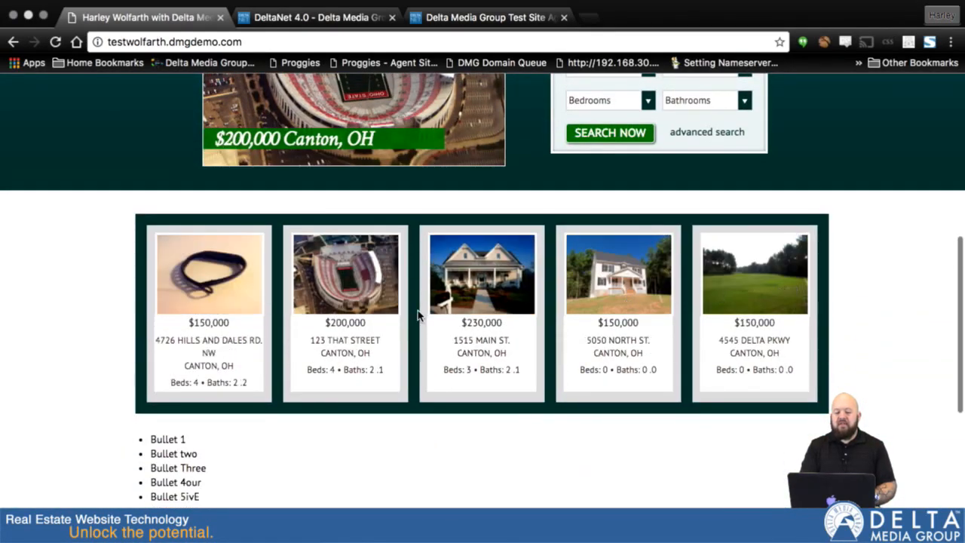
click(336, 278)
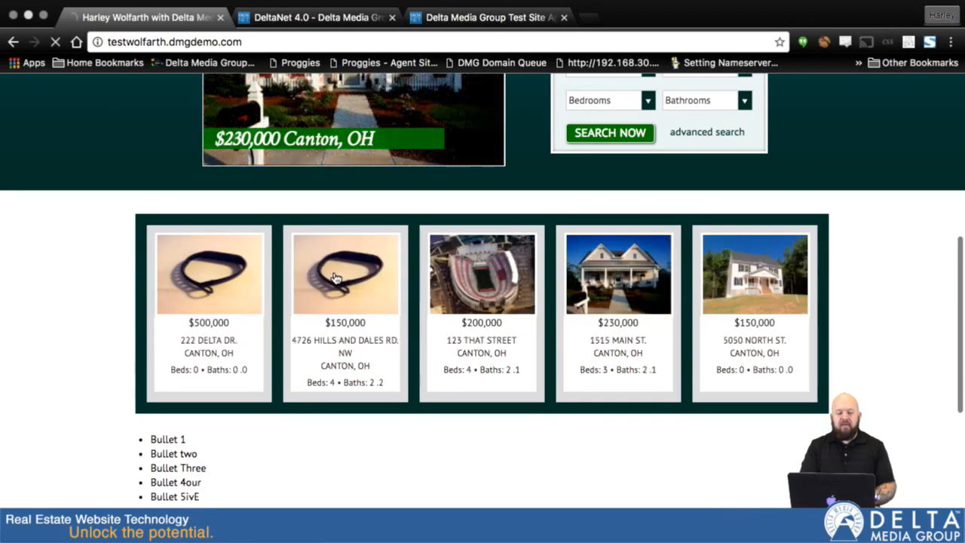
Step: Examine the listing's photo, property details and showing request form
scroll(518, 380, down, 5)
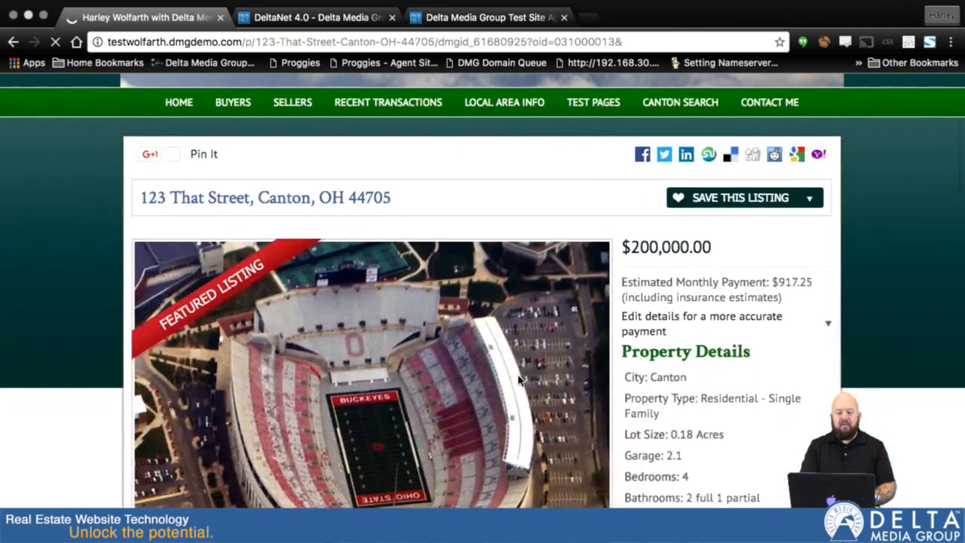
scroll(518, 381, down, 3)
scroll(518, 381, down, 2)
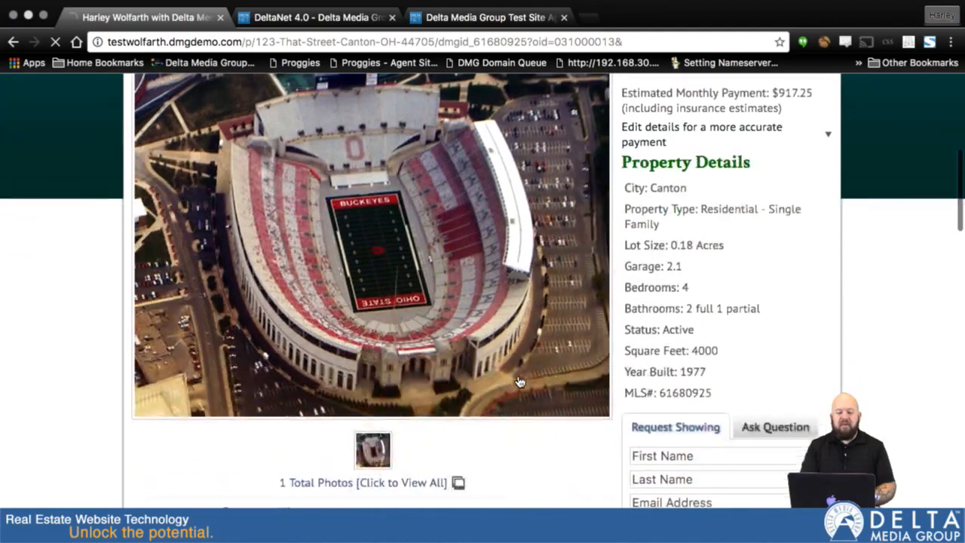
scroll(519, 381, up, 3)
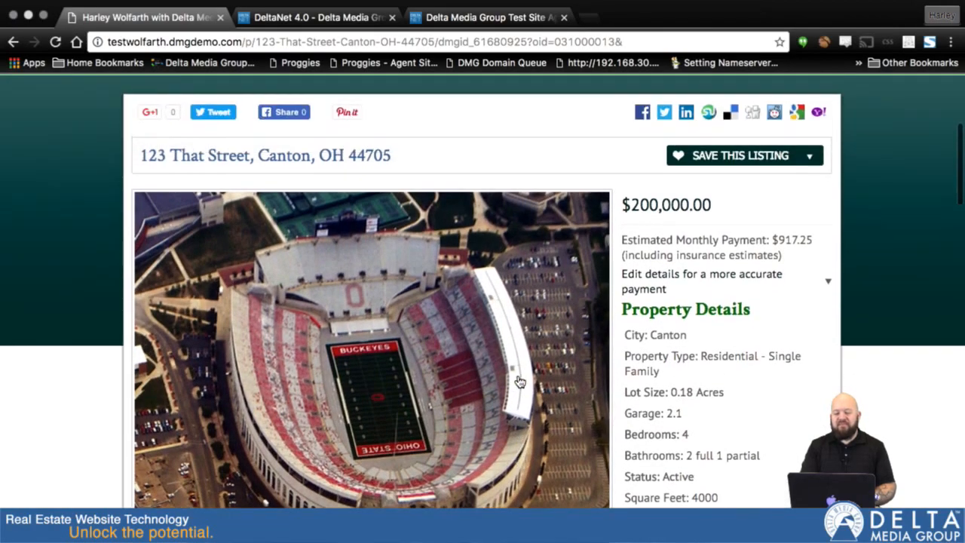
scroll(518, 381, up, 2)
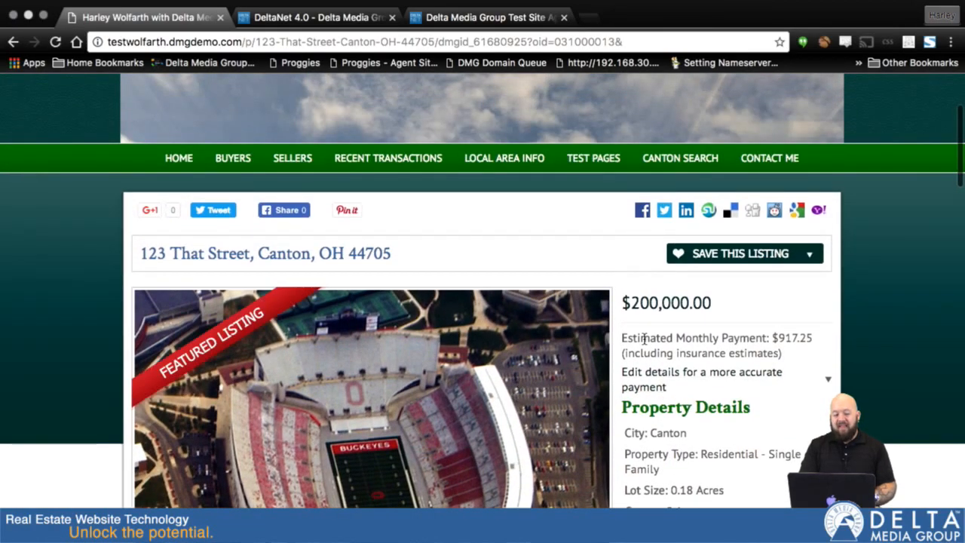
scroll(645, 339, down, 9)
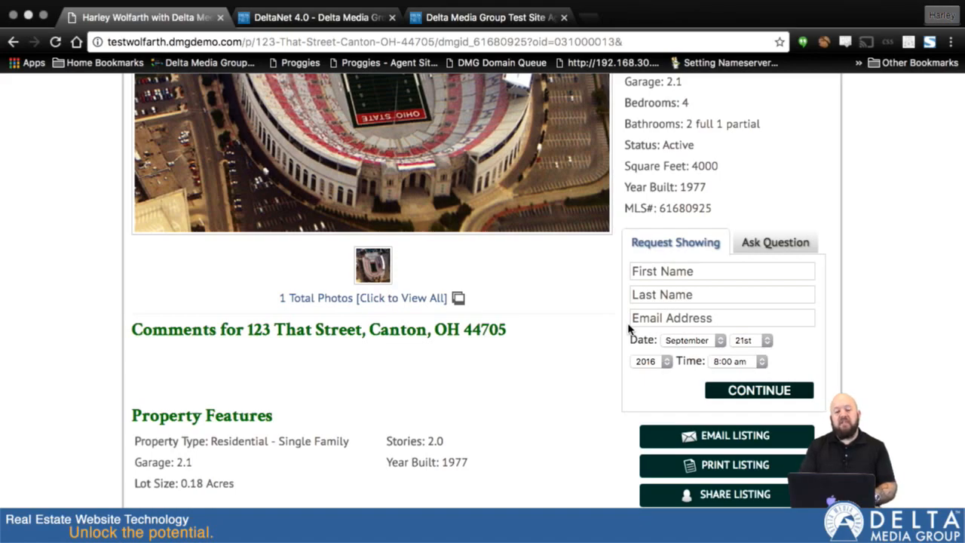
scroll(618, 212, up, 4)
scroll(616, 216, down, 3)
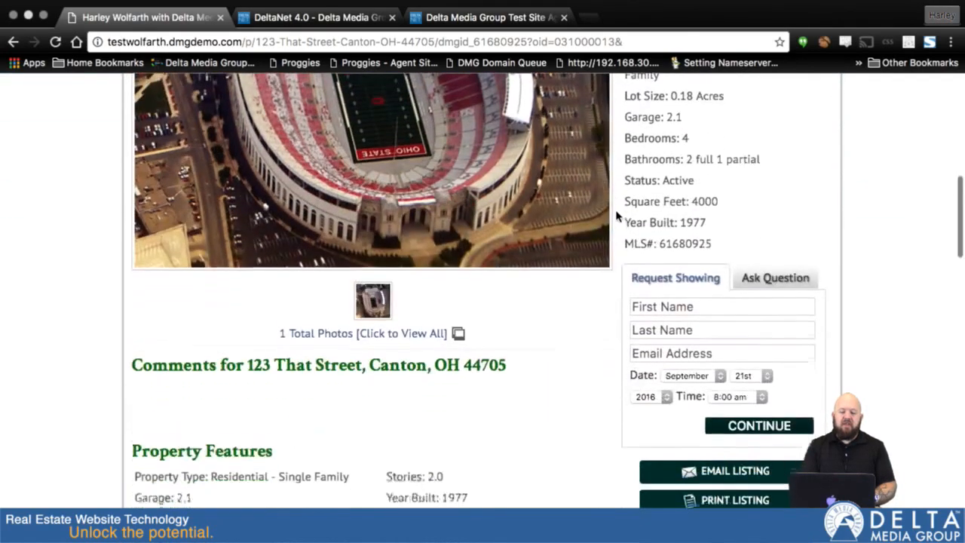
scroll(744, 339, down, 2)
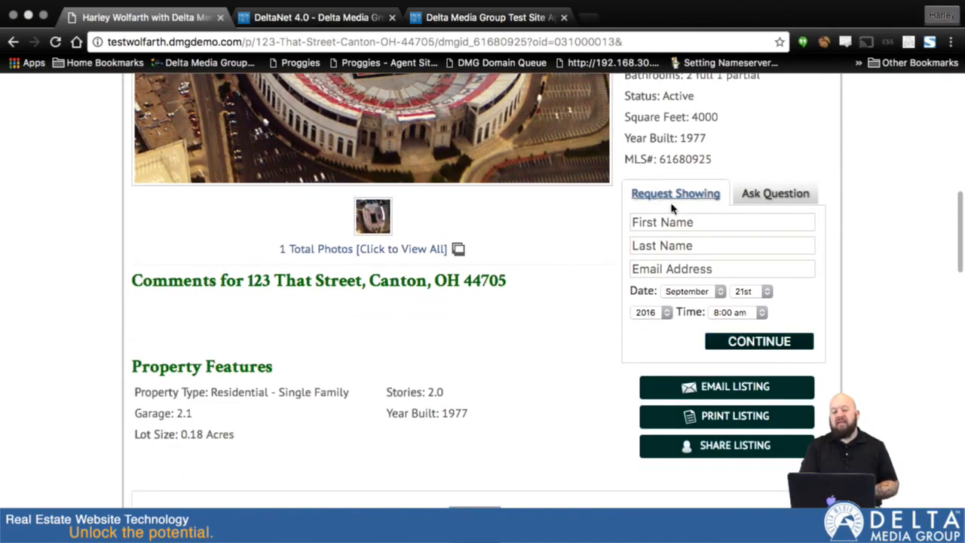
Step: Open the listing's Ask Question form and go through its name, e-mail and message fields
click(759, 193)
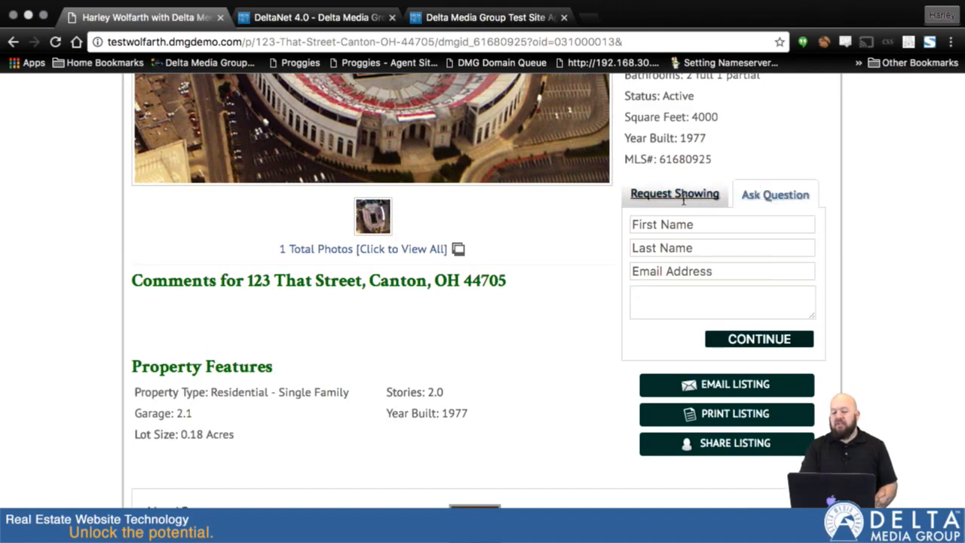
click(678, 224)
click(675, 248)
click(674, 270)
click(675, 304)
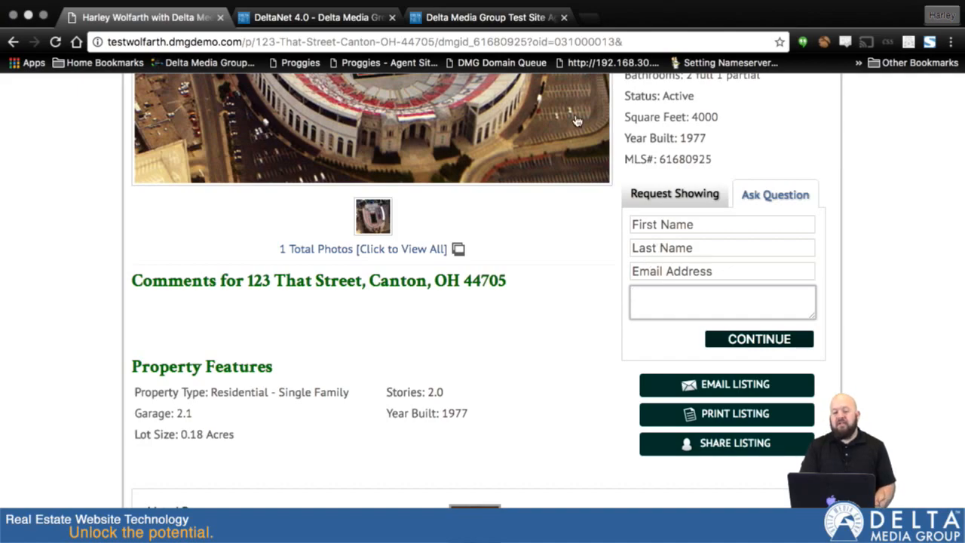
scroll(578, 124, up, 5)
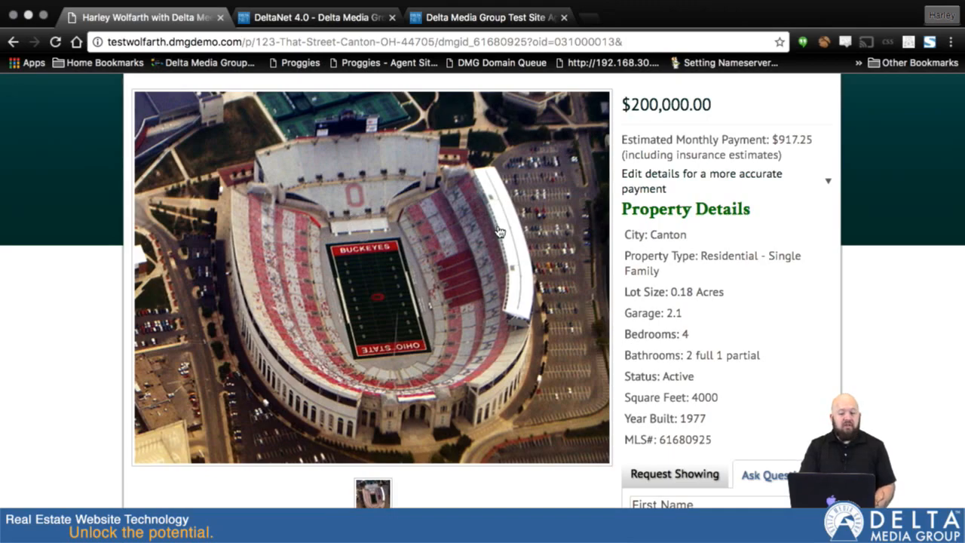
scroll(499, 232, down, 3)
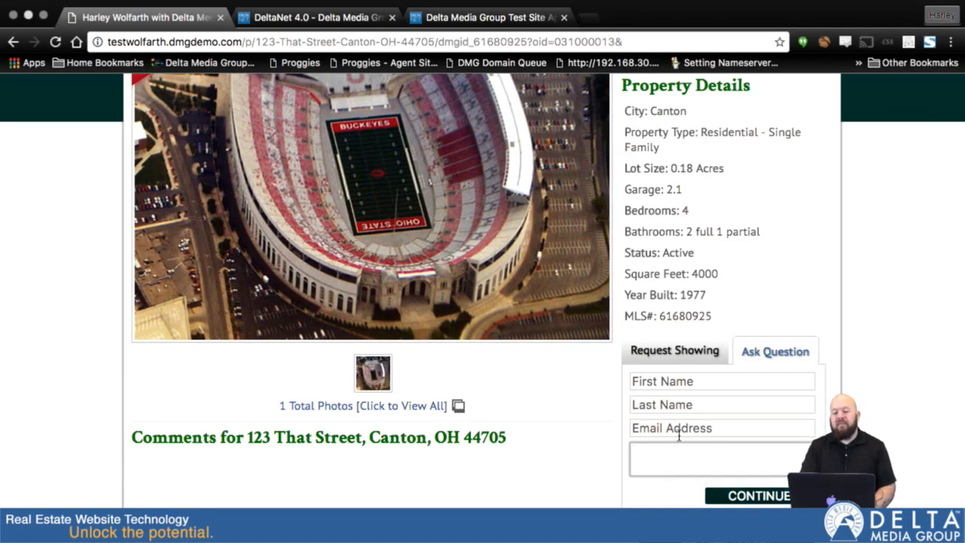
Step: Switch to the Request Showing form and enter the visitor's first and last name
click(663, 350)
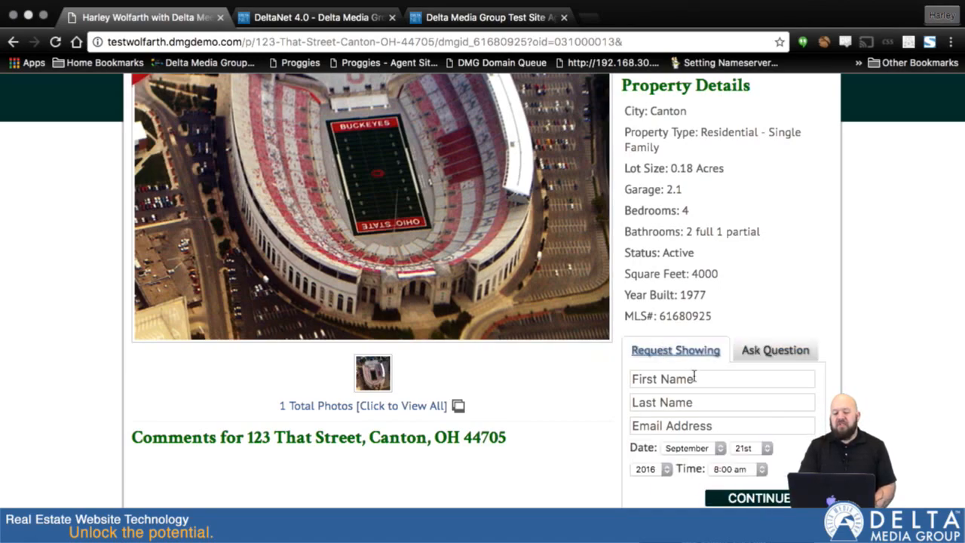
scroll(810, 432, down, 2)
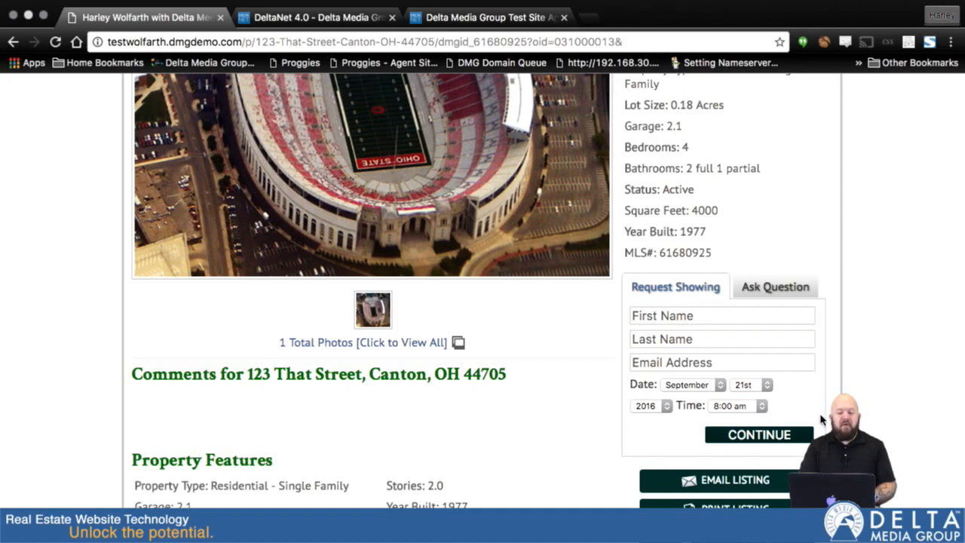
click(691, 317)
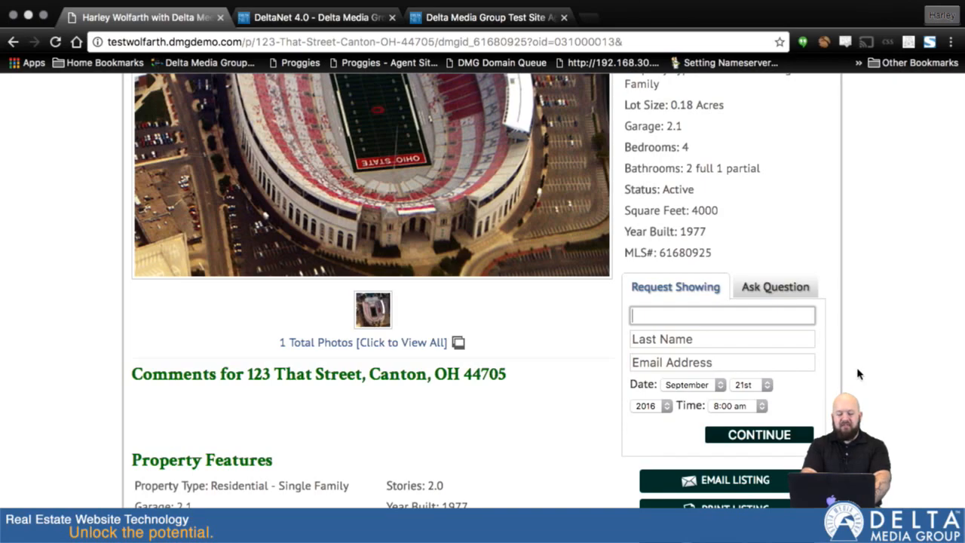
text(Ch)
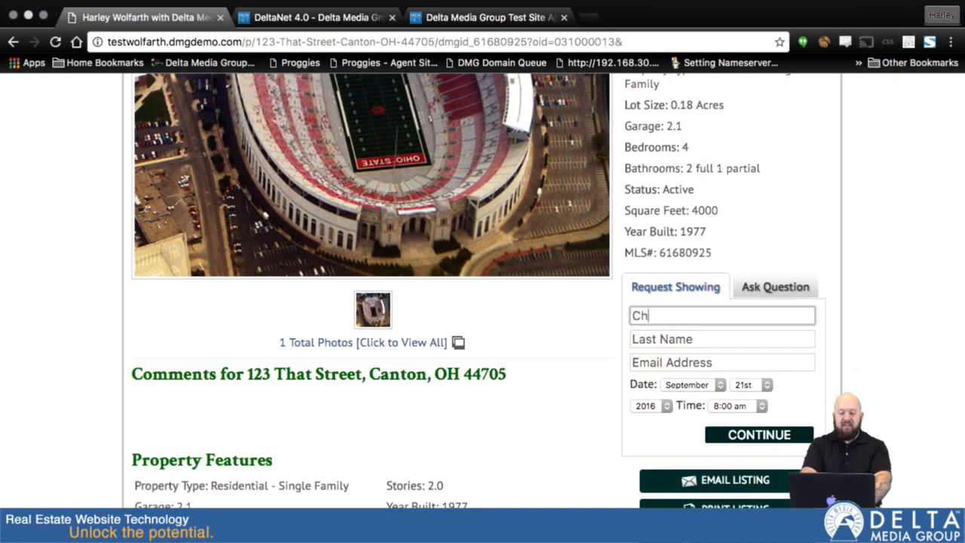
text(arles)
key(Tab)
text(X)
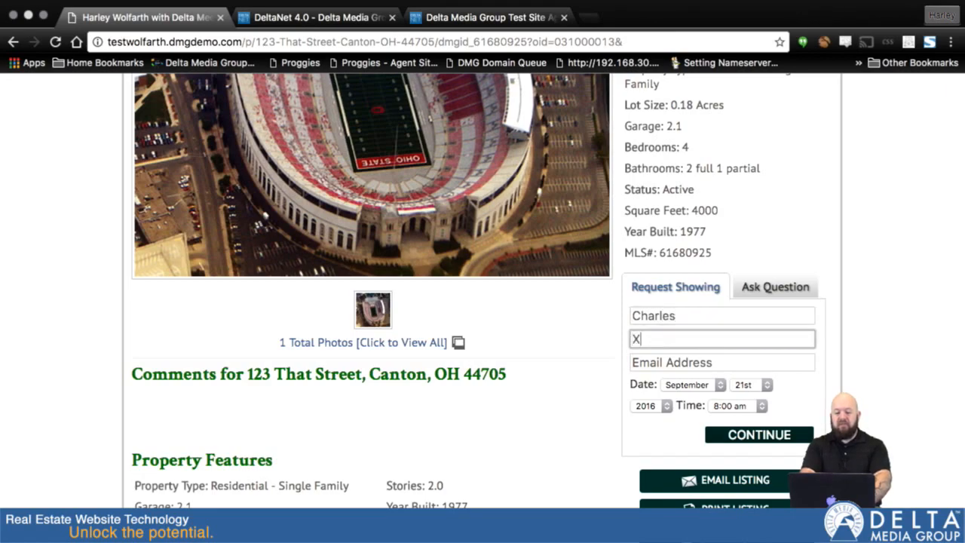
text(avier)
key(Tab)
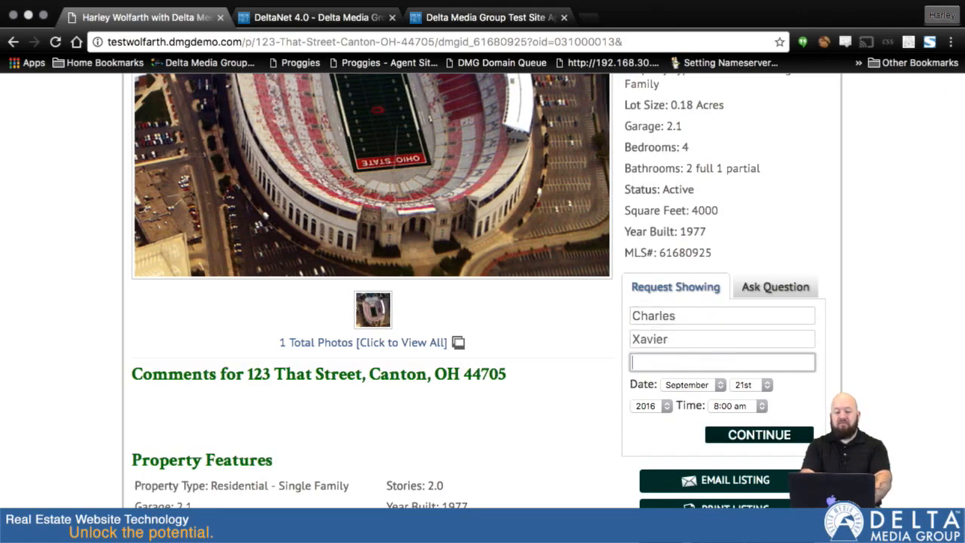
Step: Fill in a made-up e-mail address for the visitor in the showing request form
text(cx)
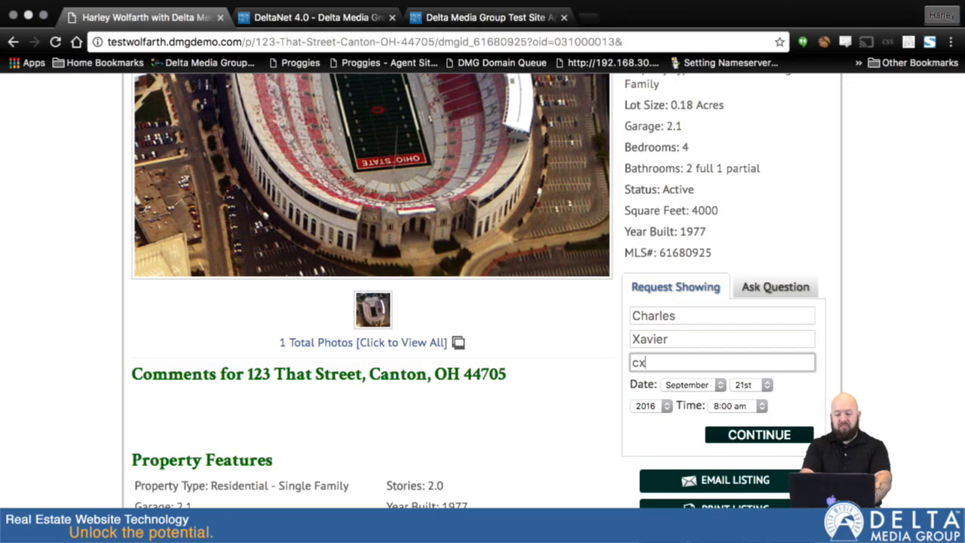
text(avier@)
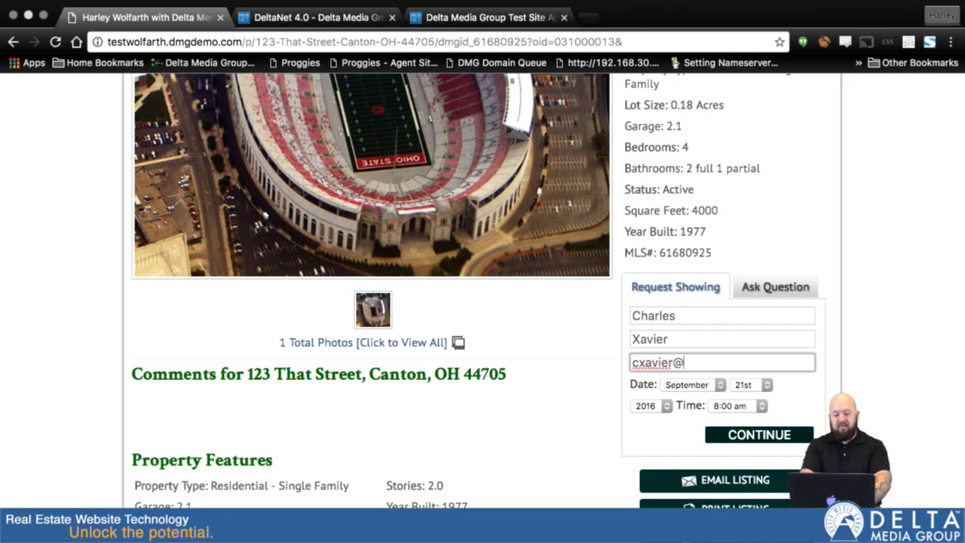
text(emai)
key(BackSpace)
key(BackSpace)
key(BackSpace)
key(BackSpace)
text(m)
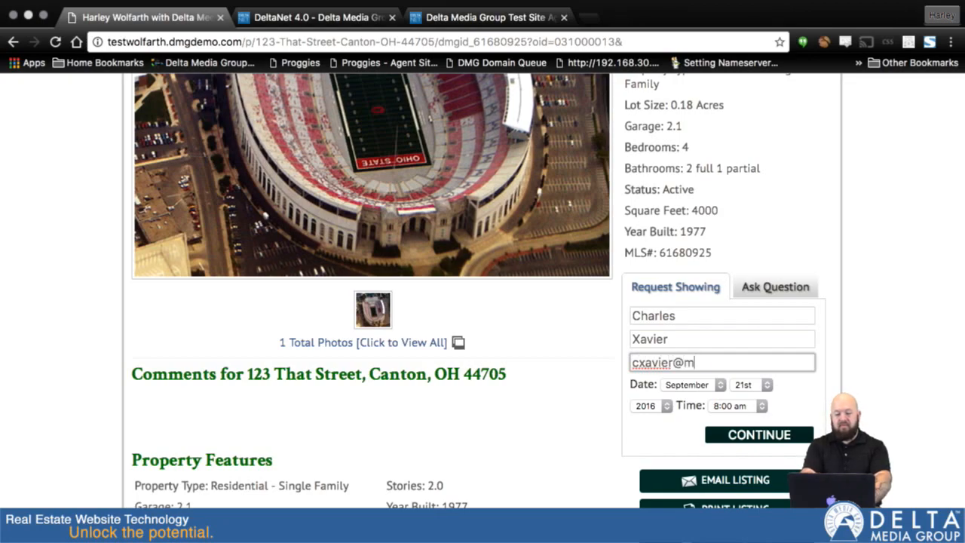
text(ut.xmen)
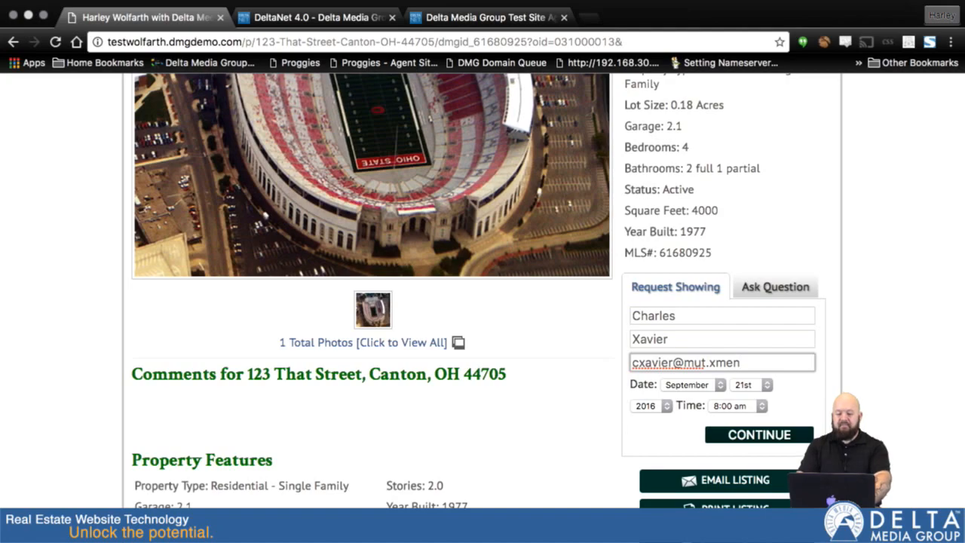
Step: Replace the whole e-mail entry in the showing request with the demo lead's e-mail address
key(super+a)
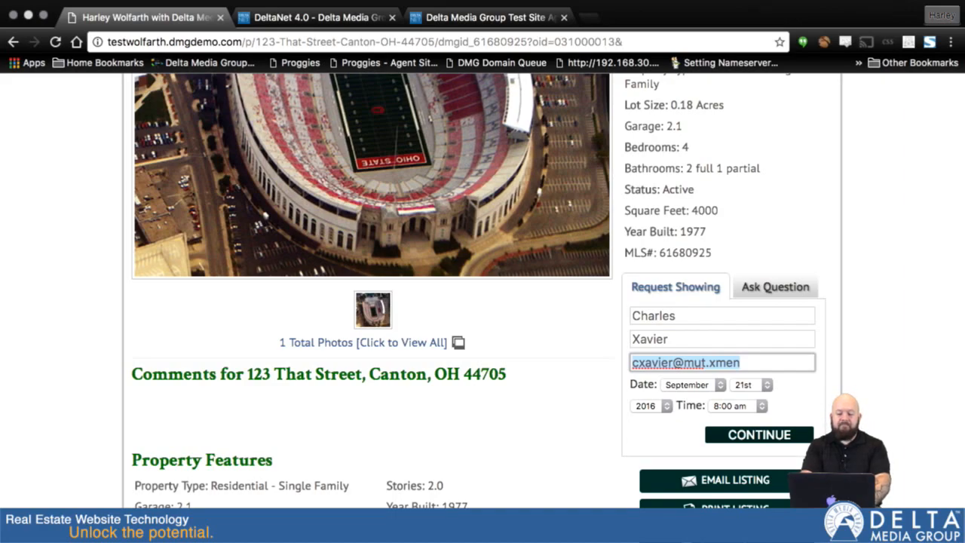
text(demo)
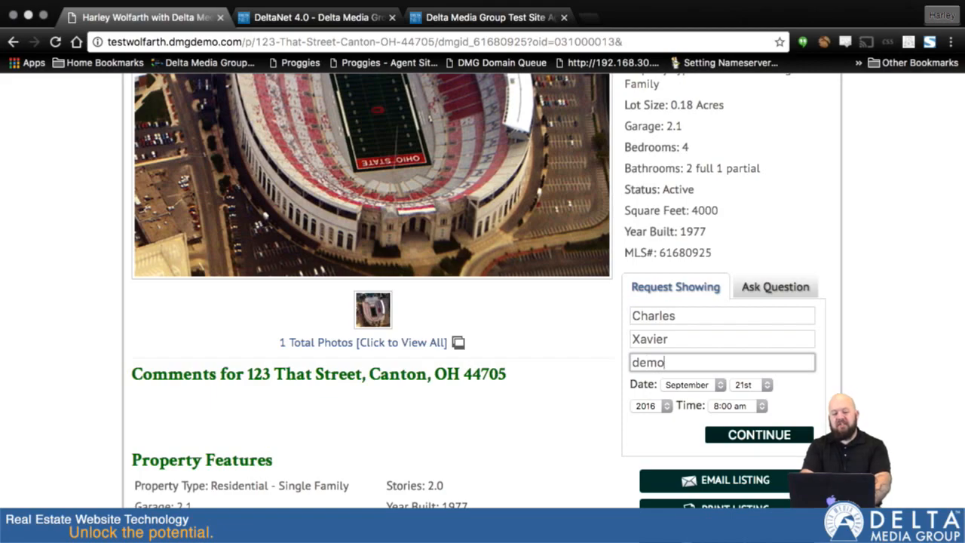
text(lead42@email.com)
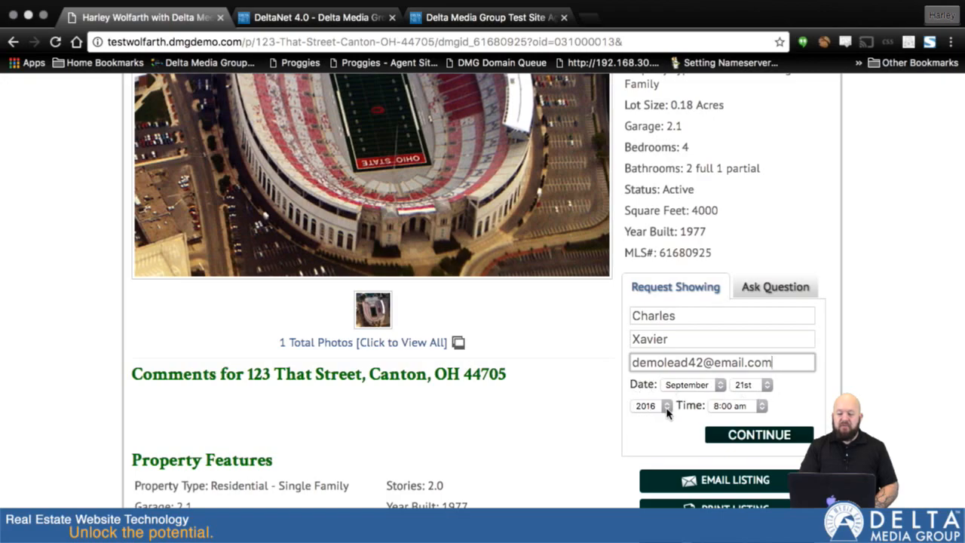
Step: Set the showing time to 10:00 am and continue to step 2 of the showing request
click(749, 407)
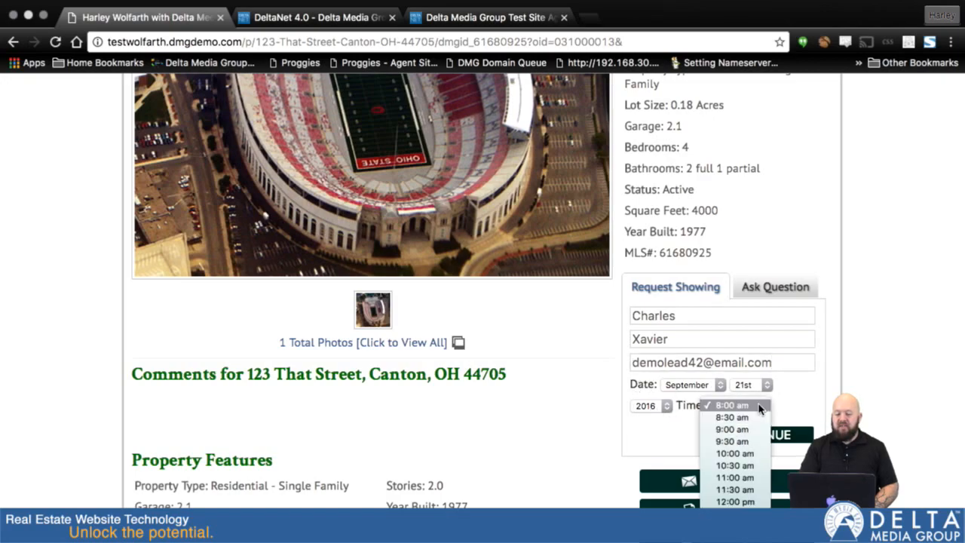
click(749, 454)
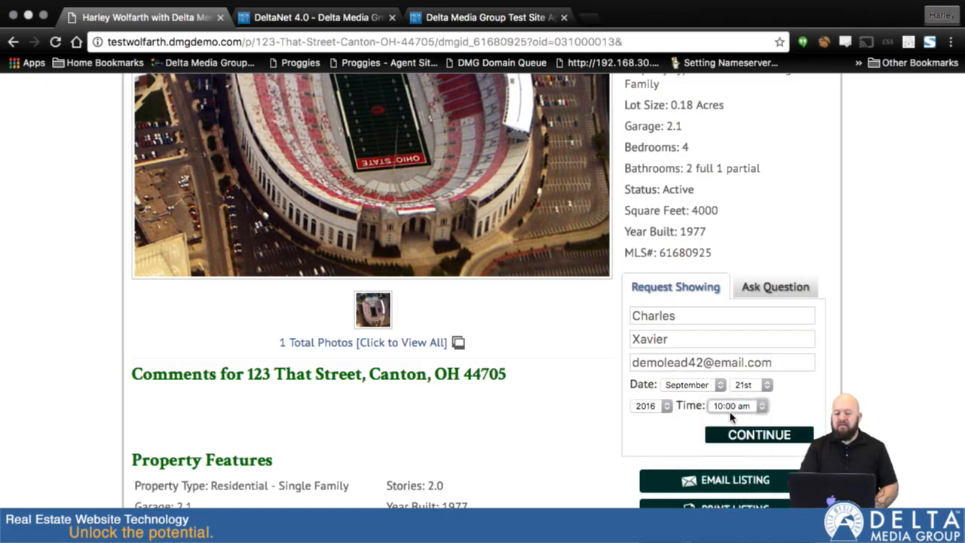
click(760, 435)
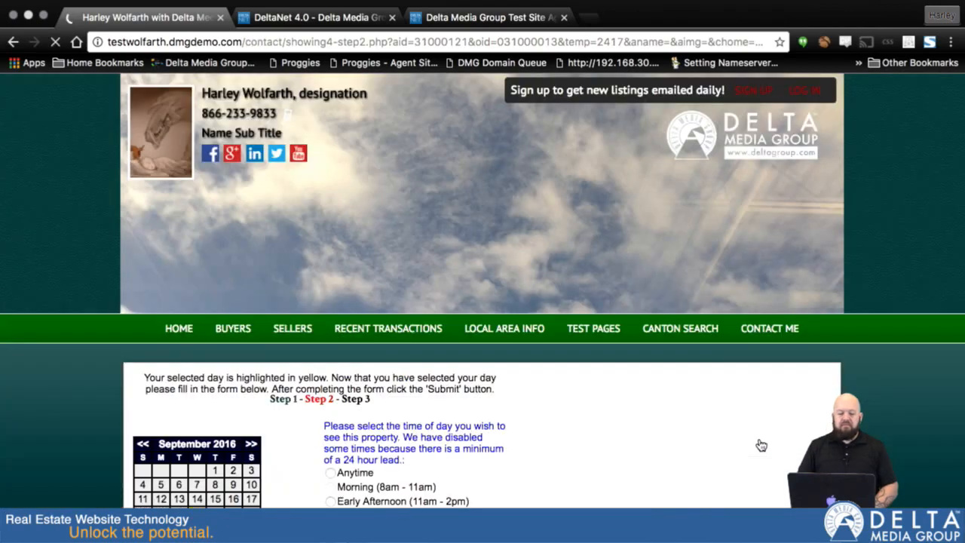
scroll(761, 445, down, 5)
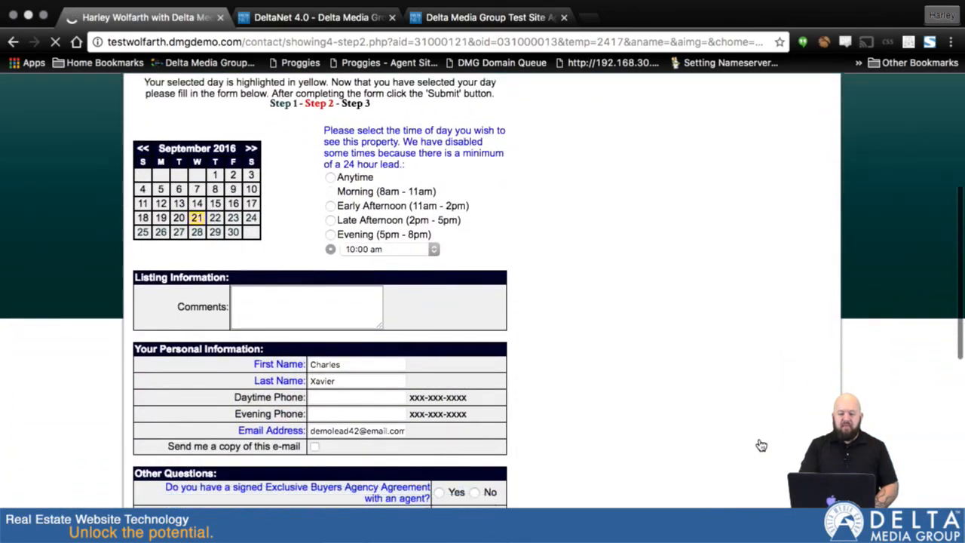
Step: Add the comment "test showing request" to the listing information of the showing request
scroll(760, 445, up, 1)
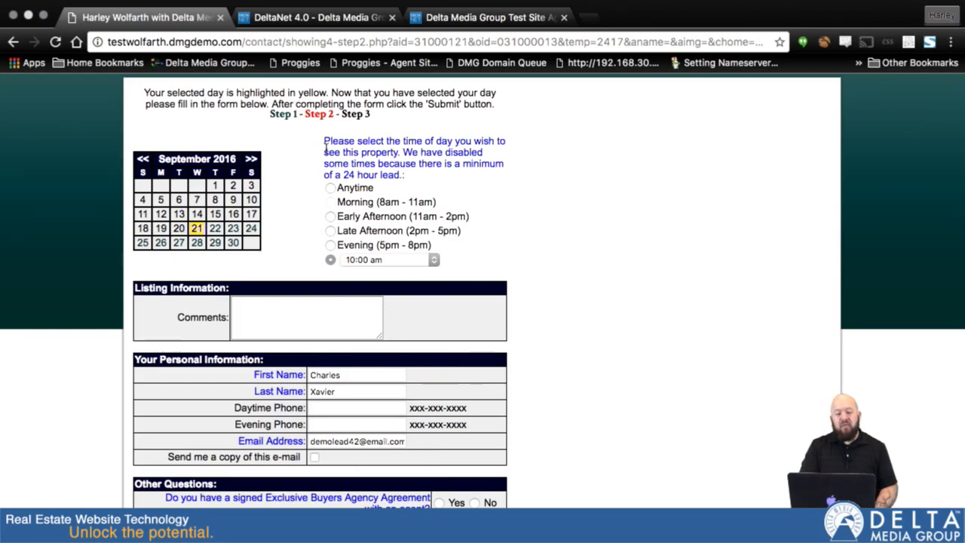
click(317, 316)
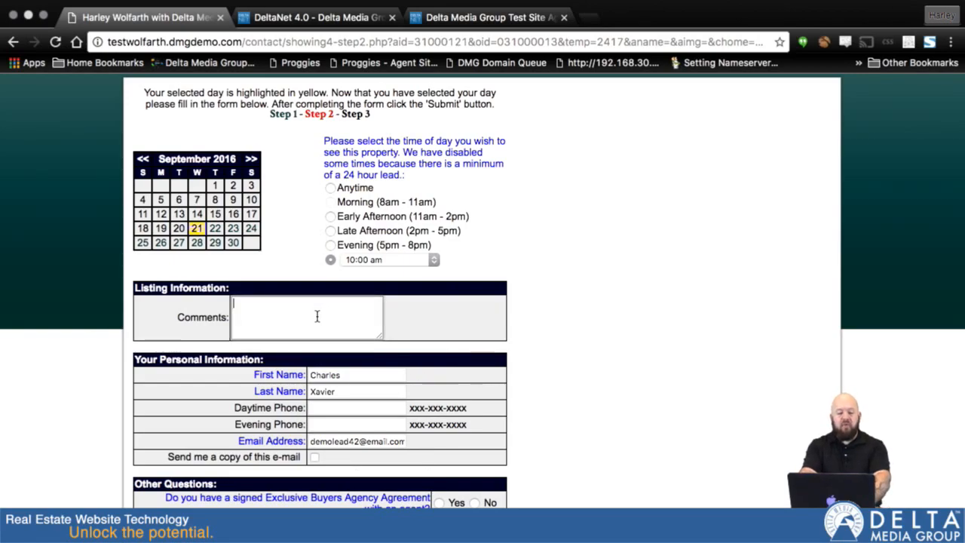
text(te)
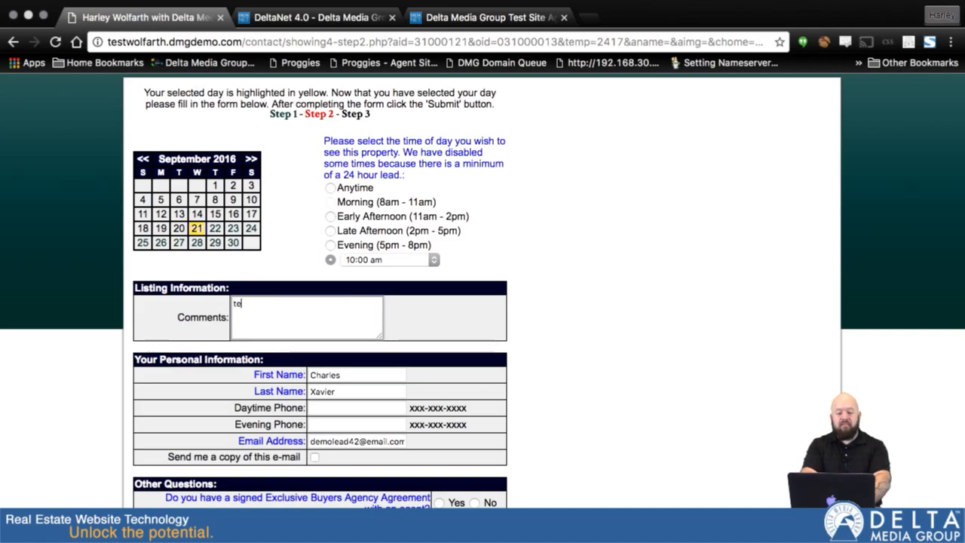
text(st showing request)
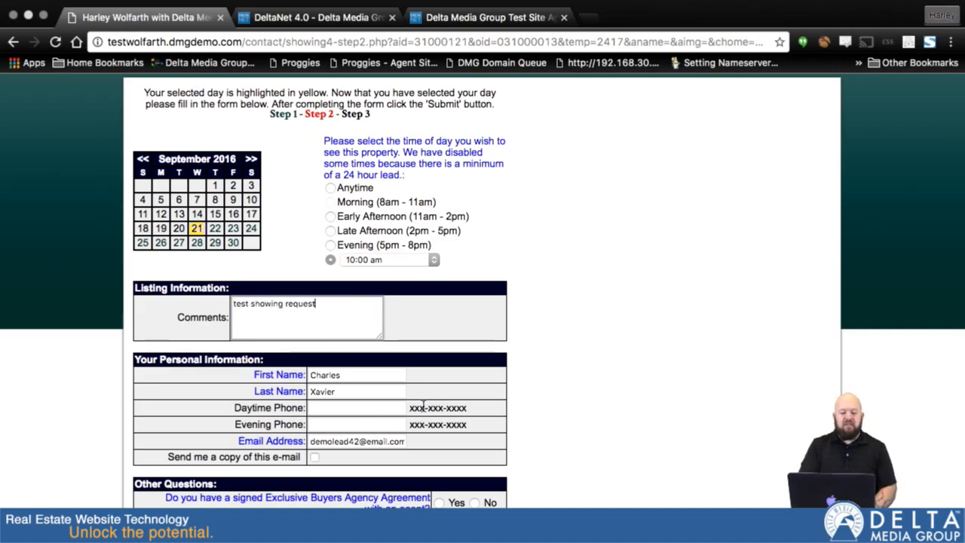
Step: Answer No to the Exclusive Buyers Agency Agreement question, enter the displayed security code, and submit the showing request
scroll(395, 264, down, 5)
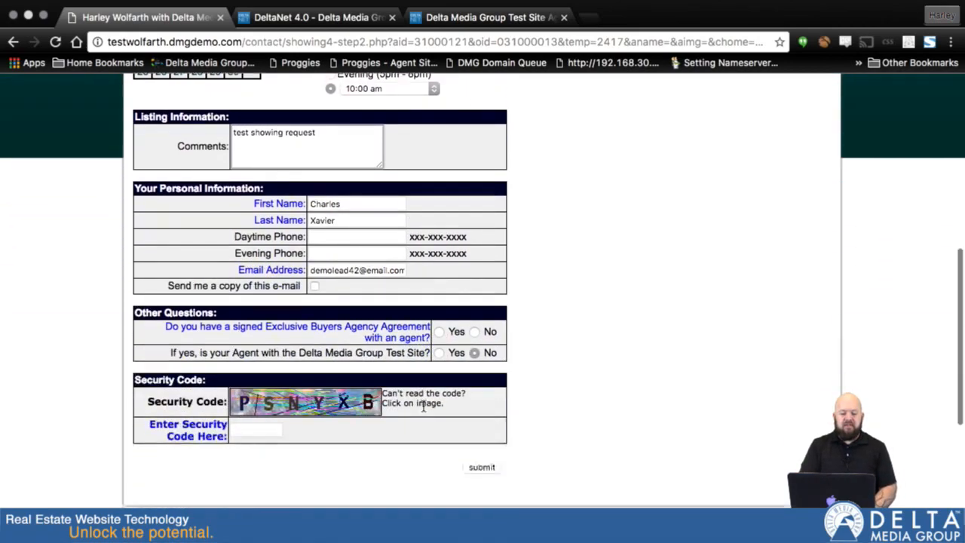
click(474, 296)
click(241, 397)
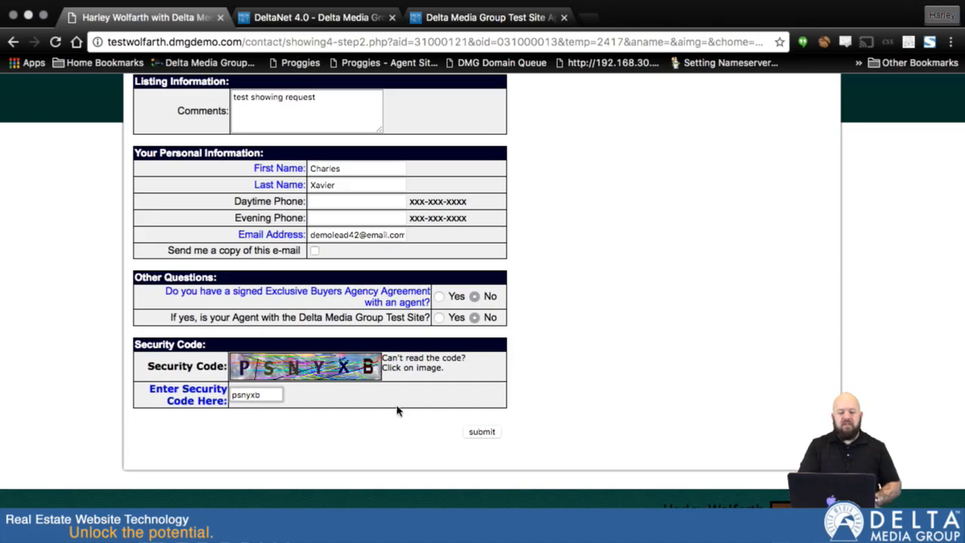
click(483, 431)
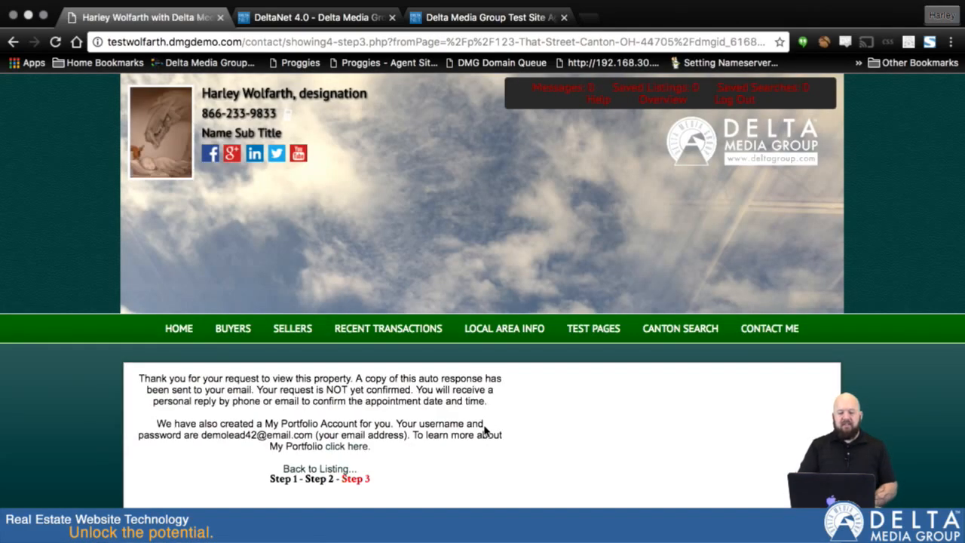
Step: Log the demo lead out of the agent website and switch to the DeltaNet control panel
scroll(403, 199, up, 2)
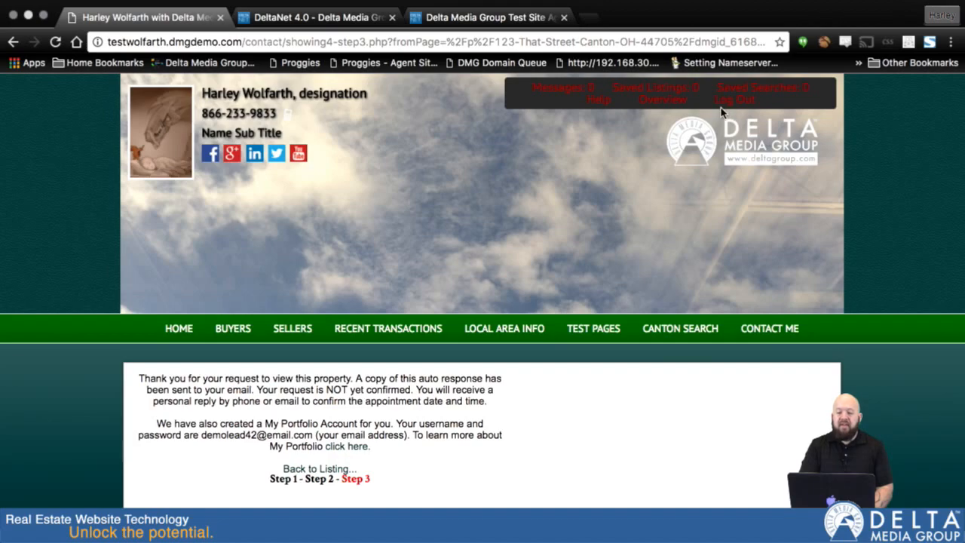
click(730, 104)
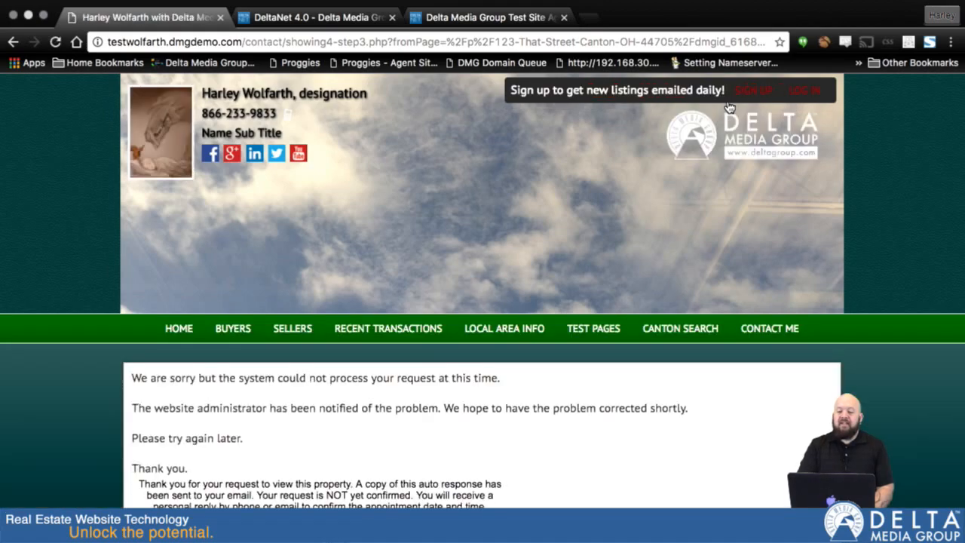
click(301, 19)
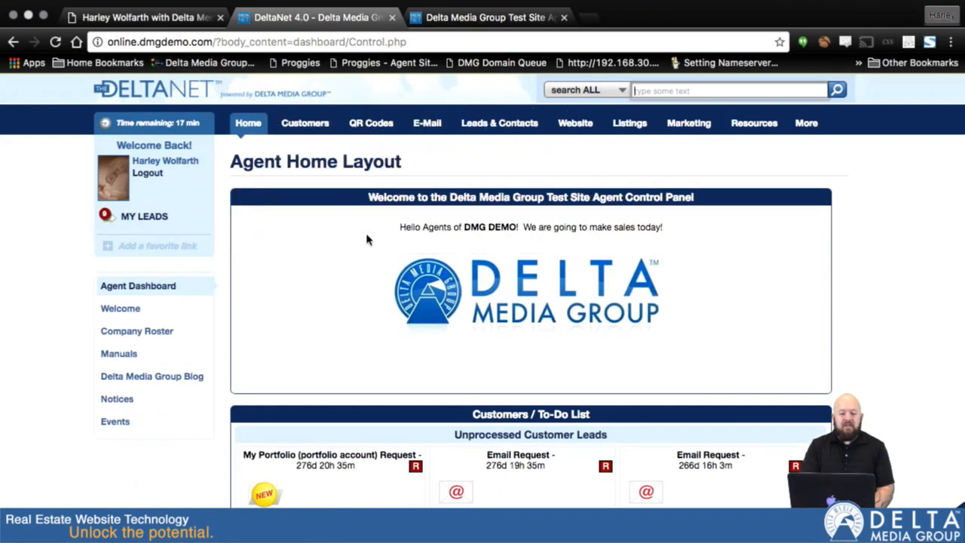
Step: Reload the agent dashboard and look through the Unprocessed Customer Leads for the submitted showing request
scroll(399, 218, down, 5)
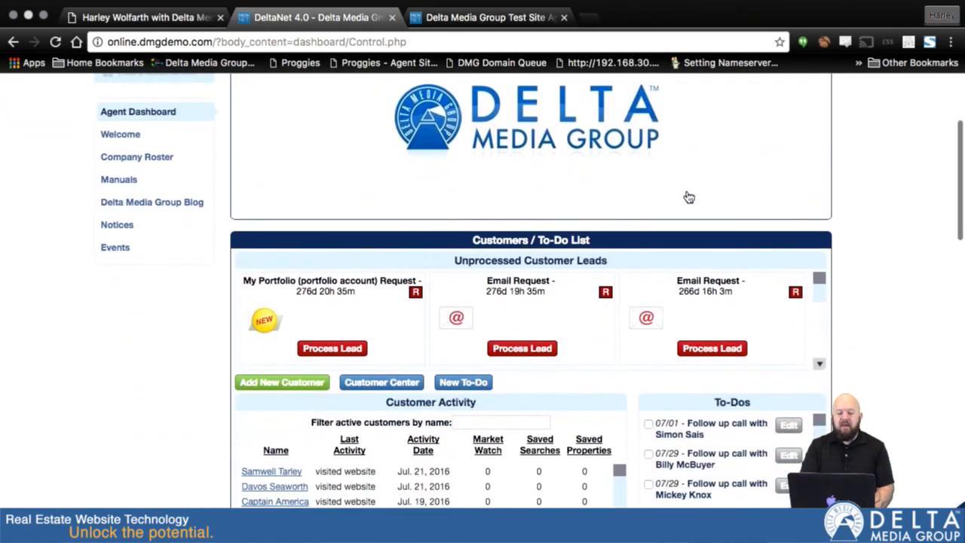
scroll(687, 198, down, 3)
scroll(686, 197, up, 8)
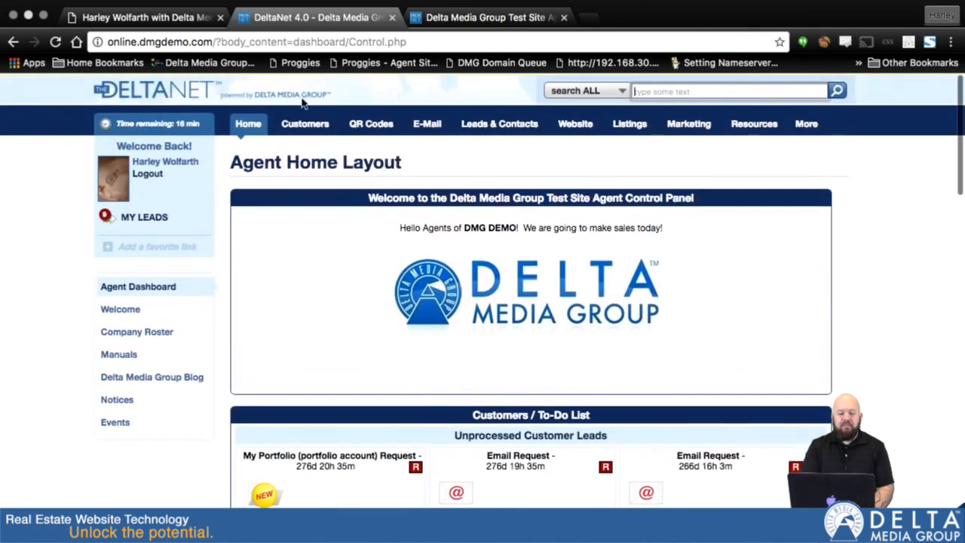
click(55, 42)
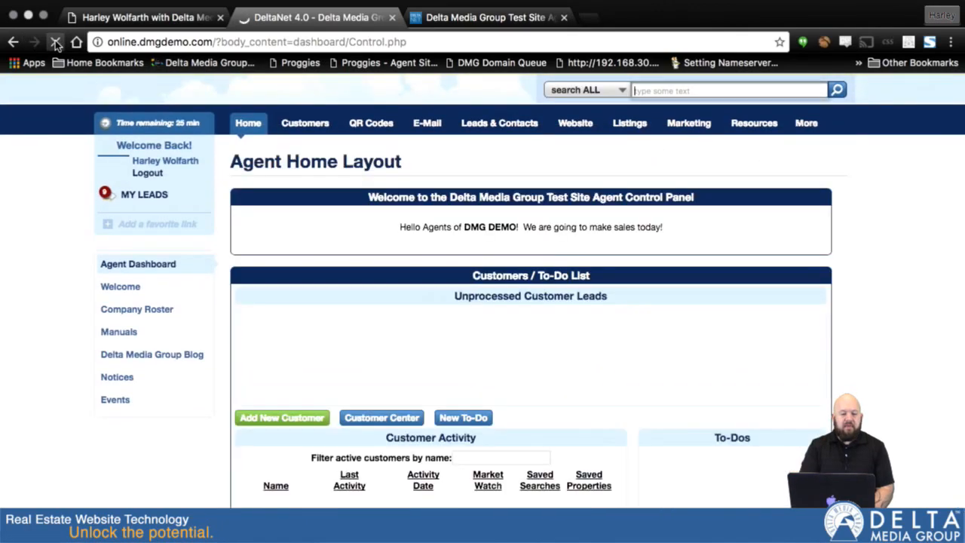
mouse_move(308, 199)
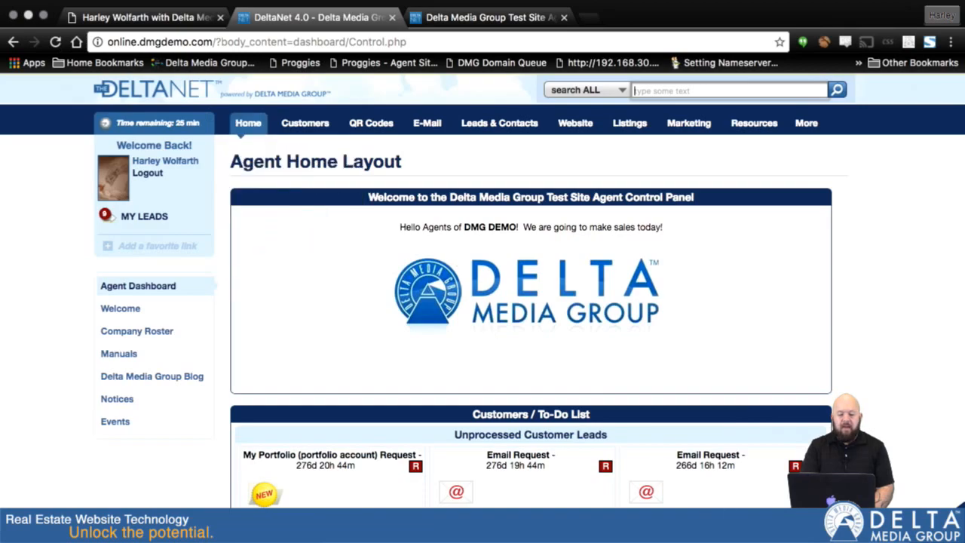
scroll(889, 435, down, 5)
scroll(890, 436, down, 1)
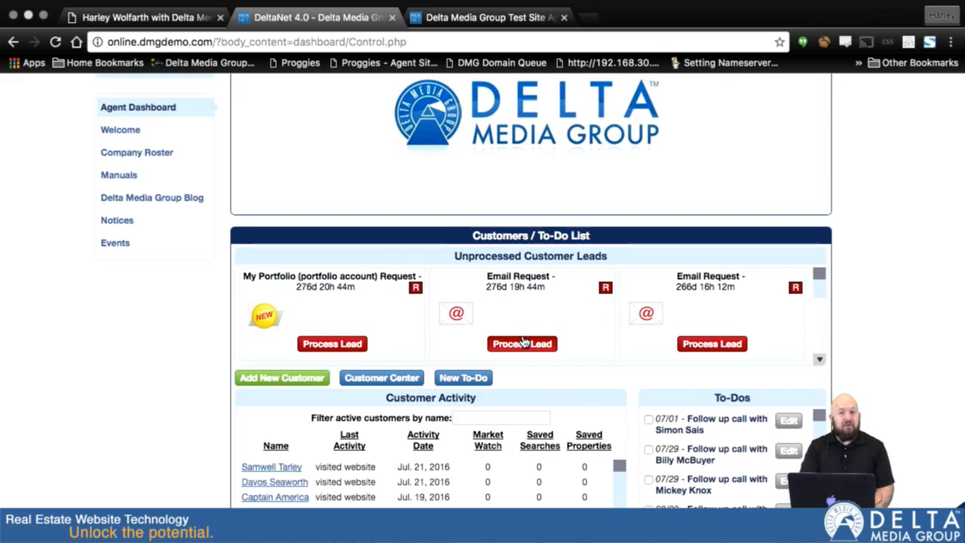
scroll(523, 343, down, 6)
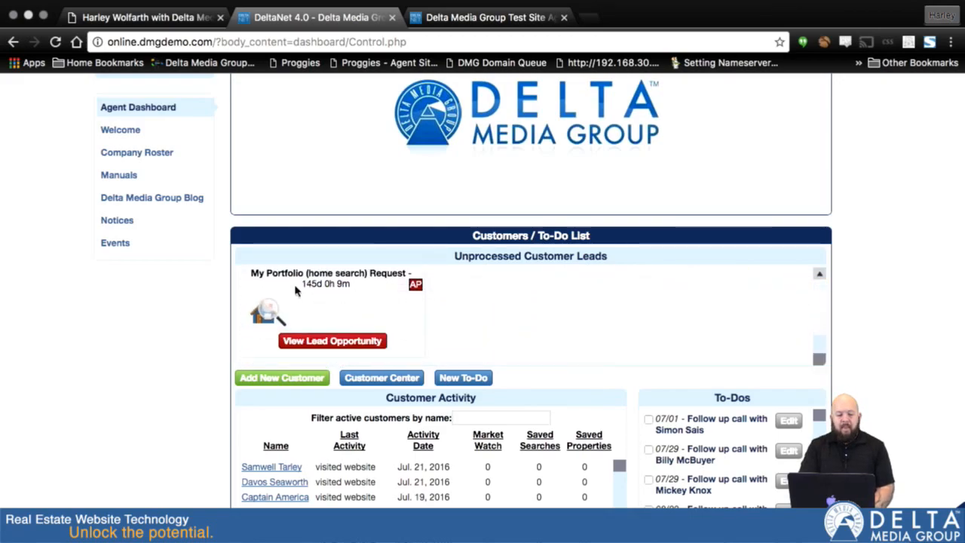
scroll(485, 308, up, 6)
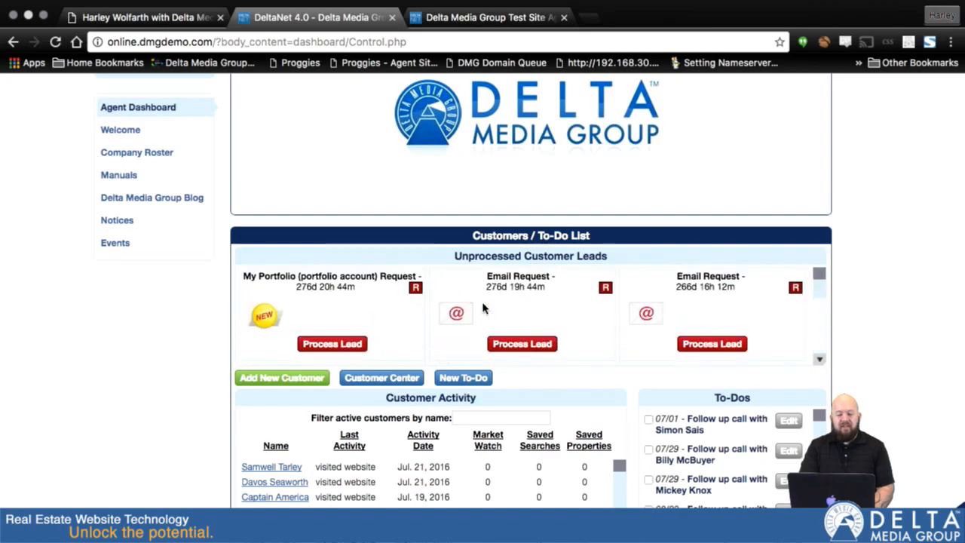
scroll(484, 309, up, 3)
Step: Check the Customer Center and the New Leads list for the submitted showing request
mouse_move(386, 122)
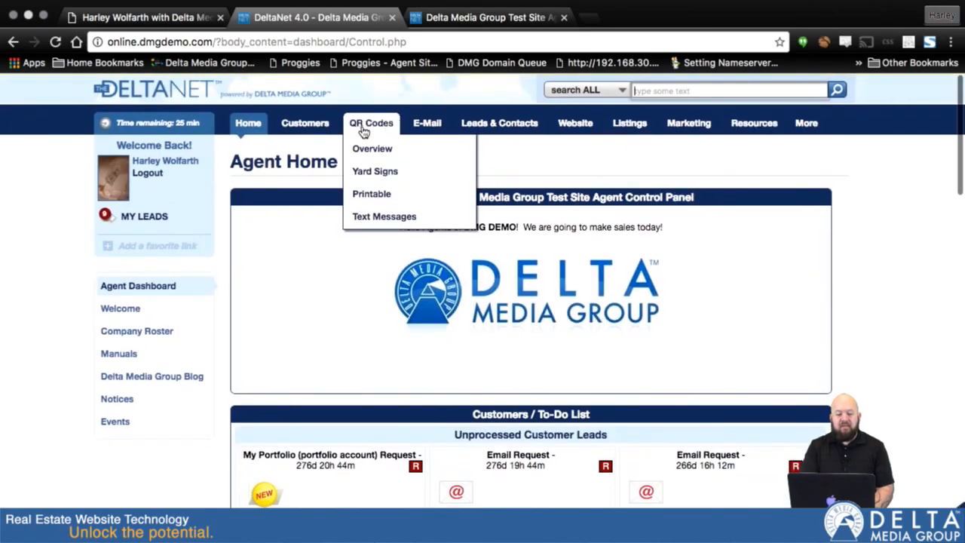
click(296, 128)
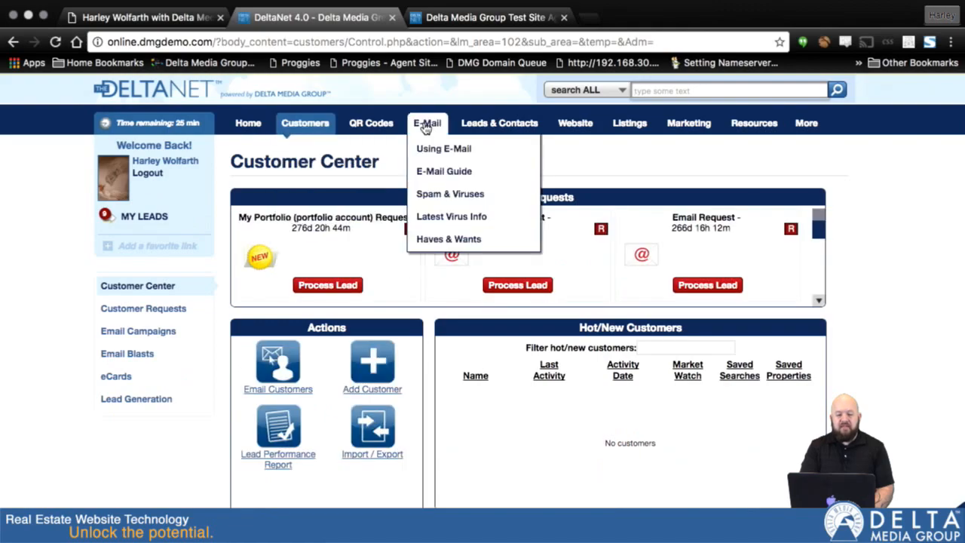
click(488, 130)
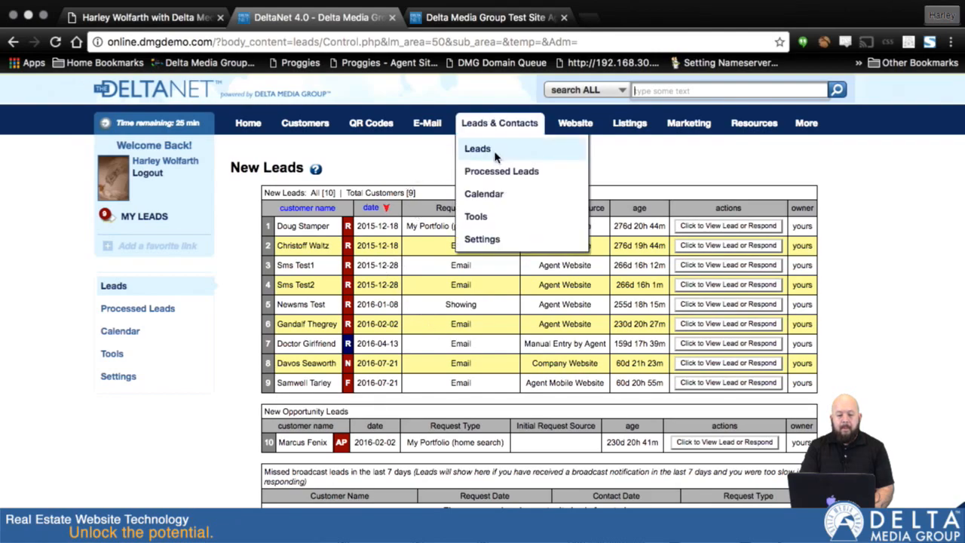
click(480, 149)
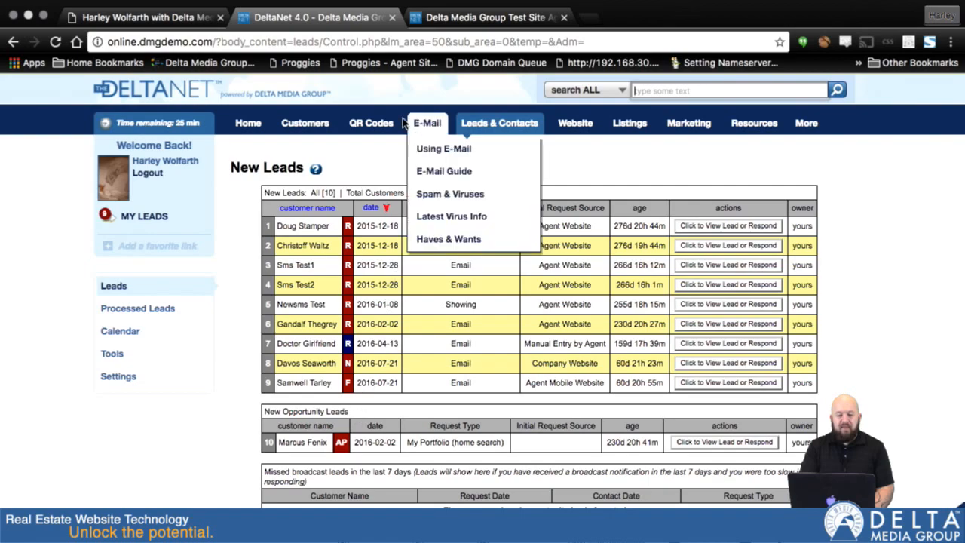
Step: Return to the agent website and read through the Step 3 page of the showing request
click(150, 16)
scroll(435, 301, down, 3)
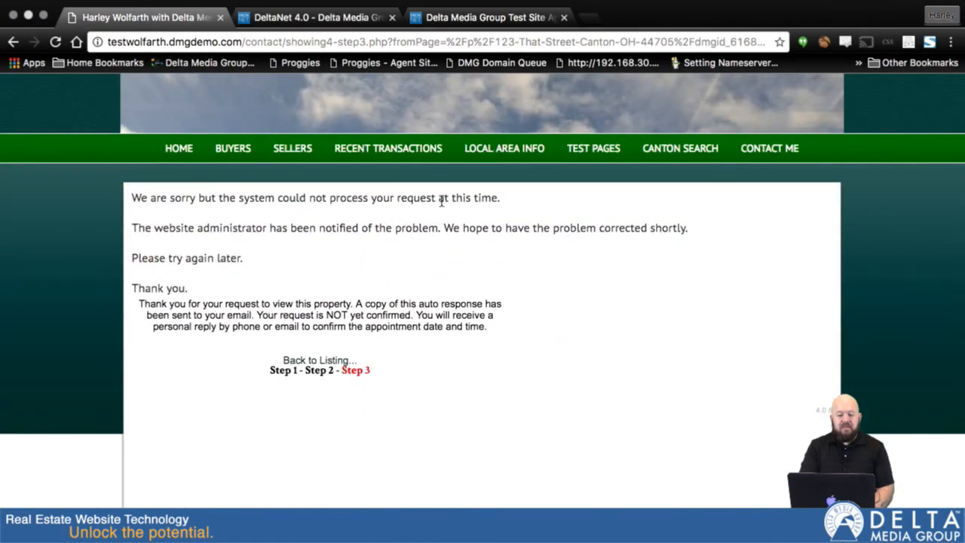
scroll(400, 315, down, 1)
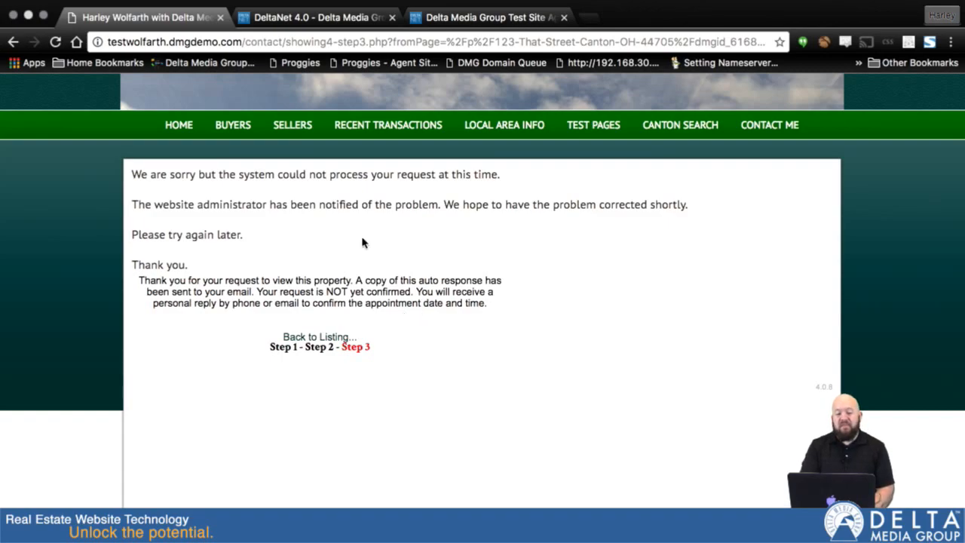
Step: Switch back to DeltaNet and open the agent dashboard
click(297, 38)
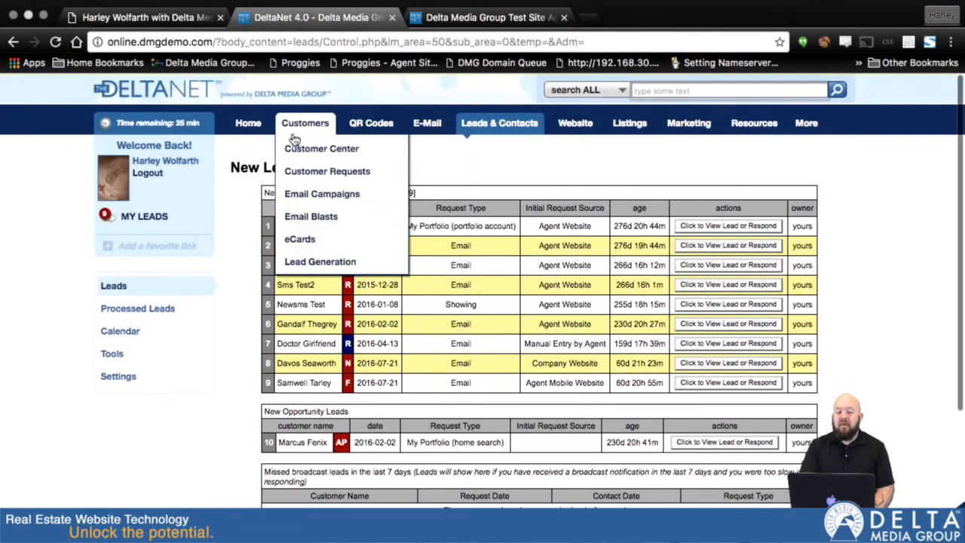
mouse_move(242, 128)
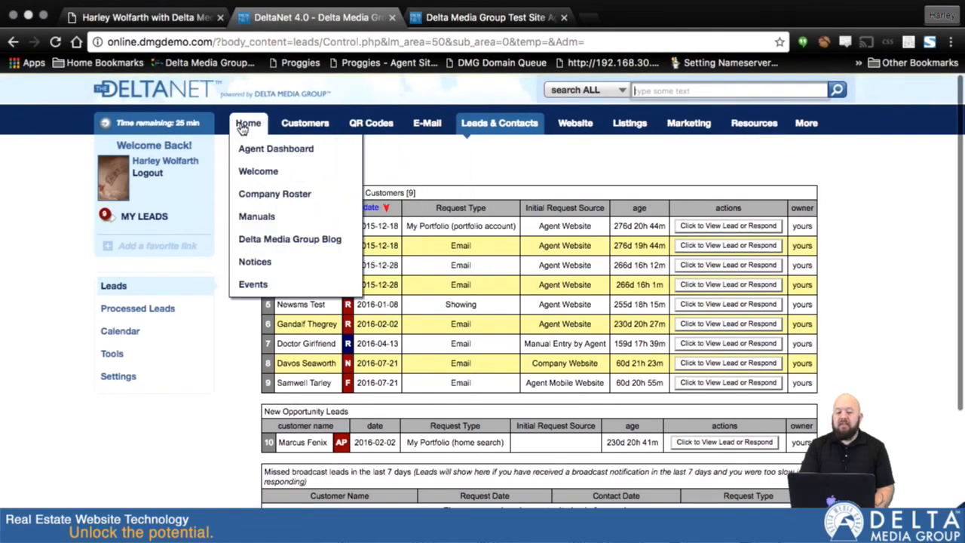
click(256, 172)
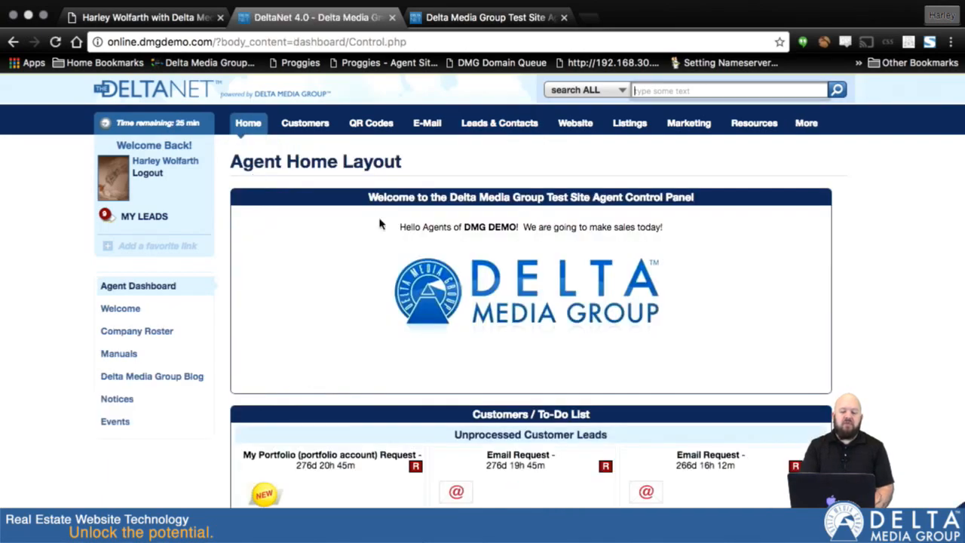
Step: Look through the Unprocessed Customer Leads and open the email request with the house photo for processing
scroll(580, 364, down, 2)
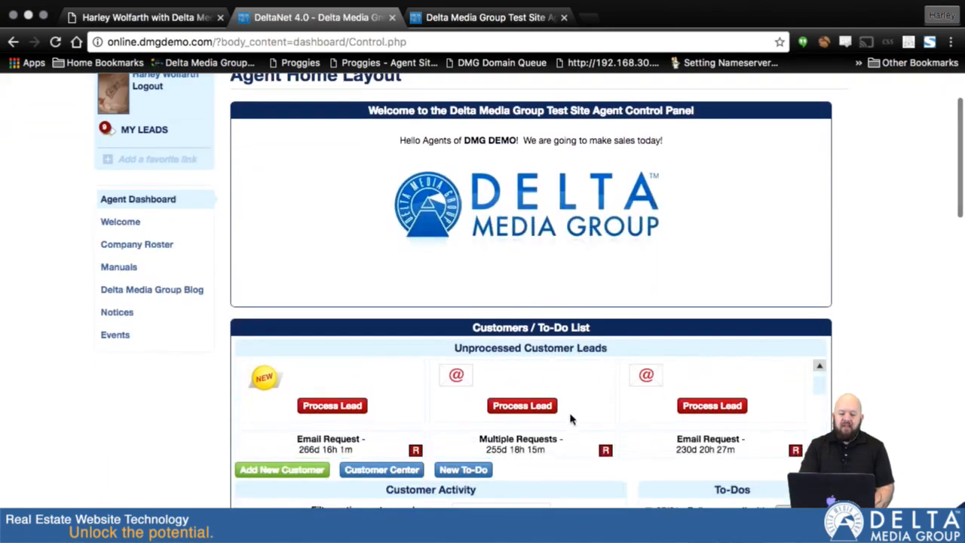
scroll(569, 419, down, 3)
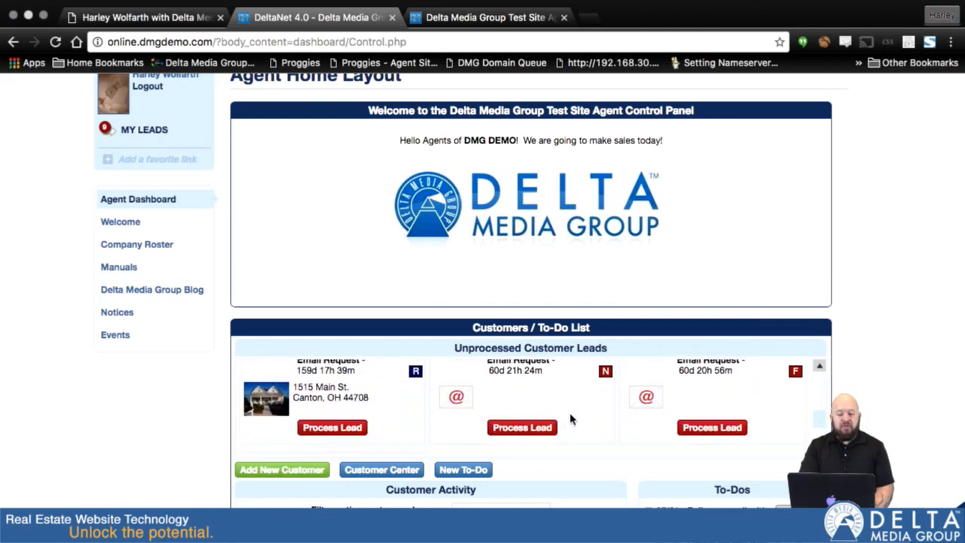
scroll(570, 419, down, 2)
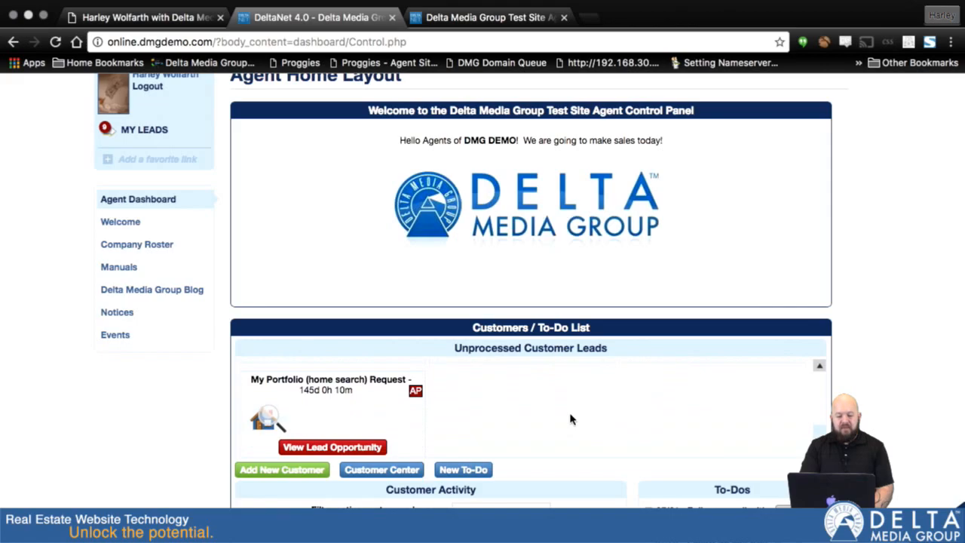
scroll(571, 419, up, 3)
scroll(571, 419, up, 5)
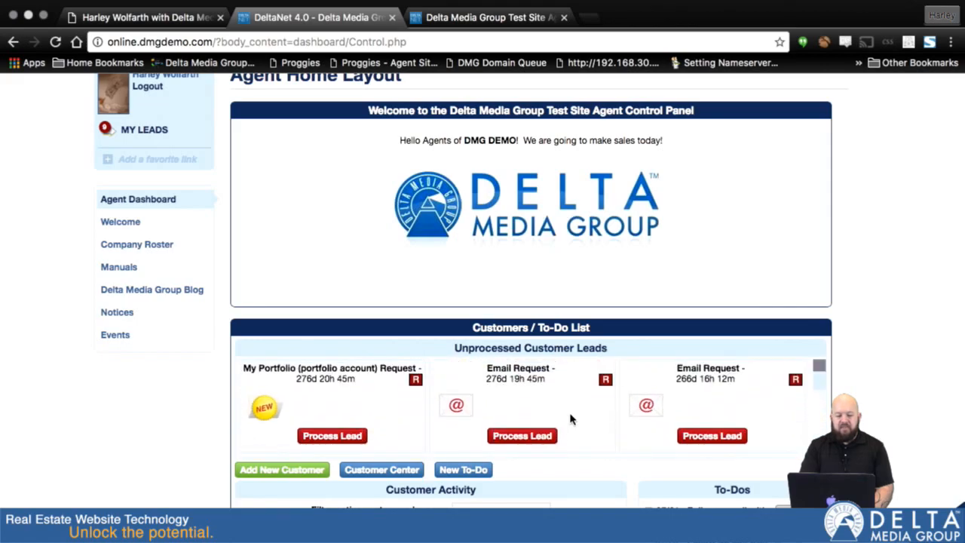
scroll(570, 419, down, 3)
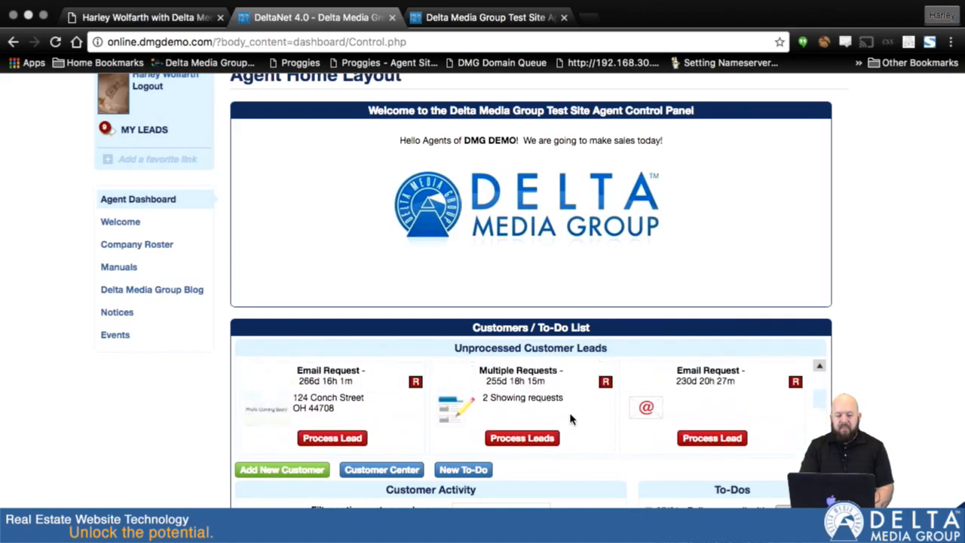
scroll(520, 414, down, 1)
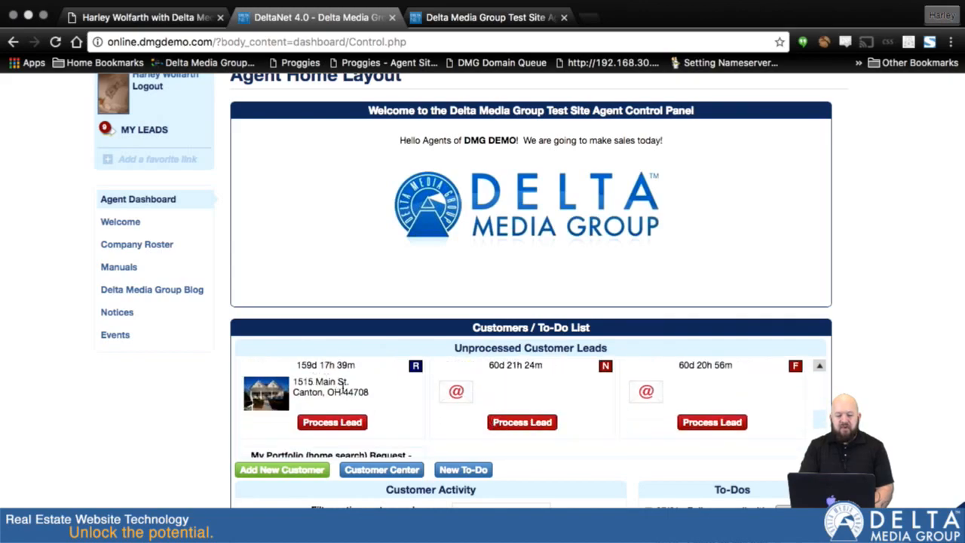
scroll(342, 386, up, 2)
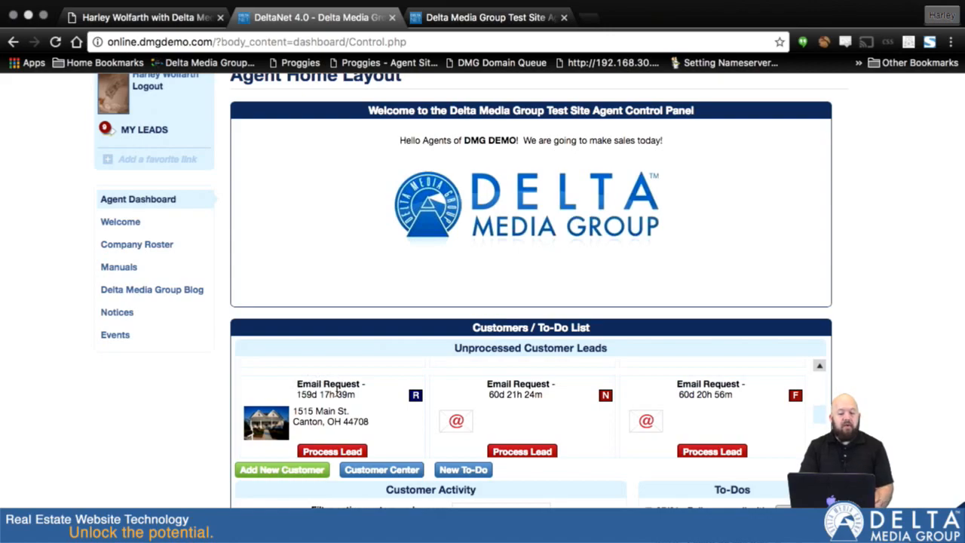
scroll(337, 393, down, 2)
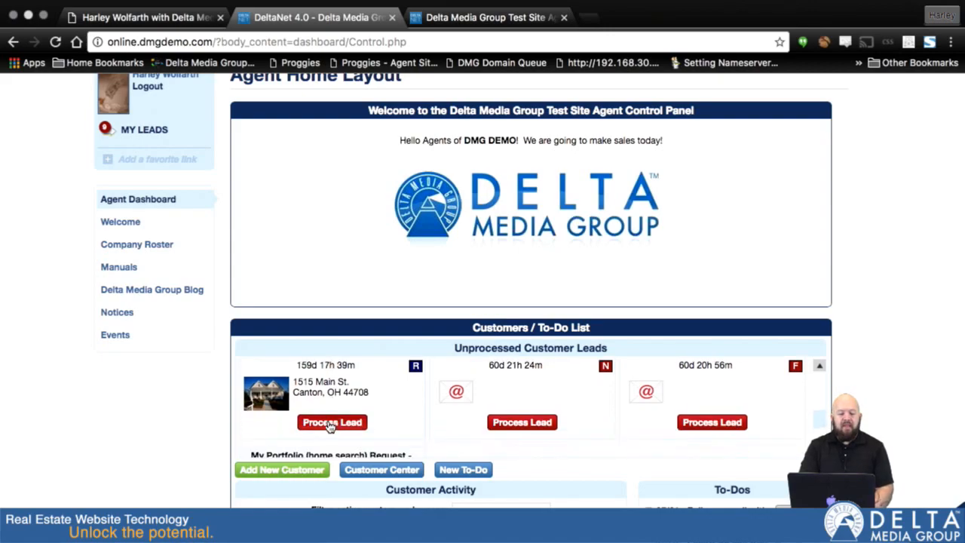
click(330, 424)
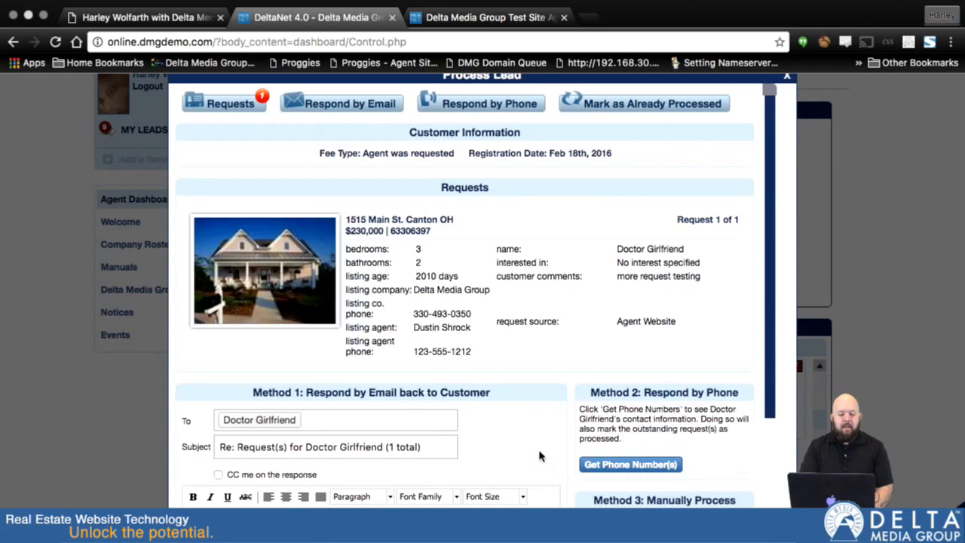
Step: Review the response methods and answer the customer's request by email with "Thank you for requesting information on this property."
scroll(542, 458, down, 3)
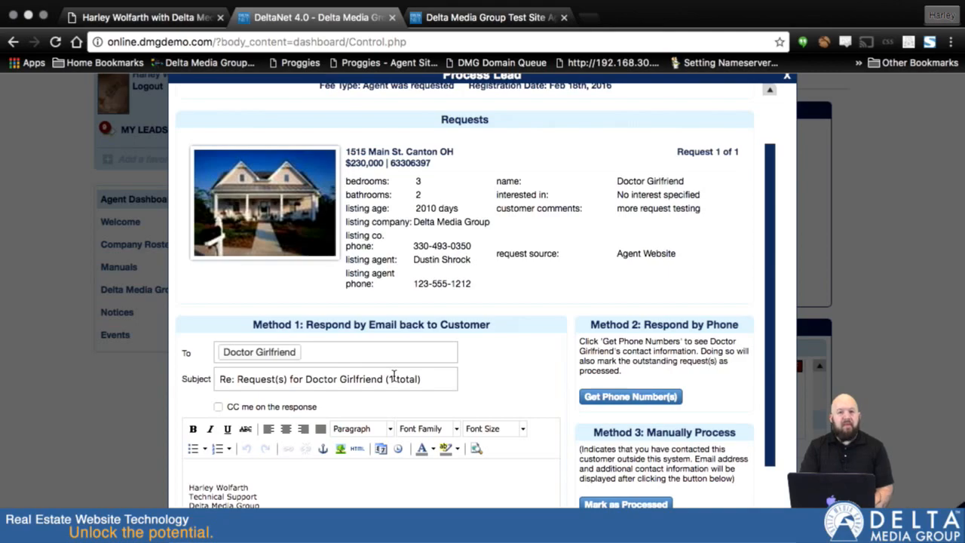
scroll(528, 375, down, 2)
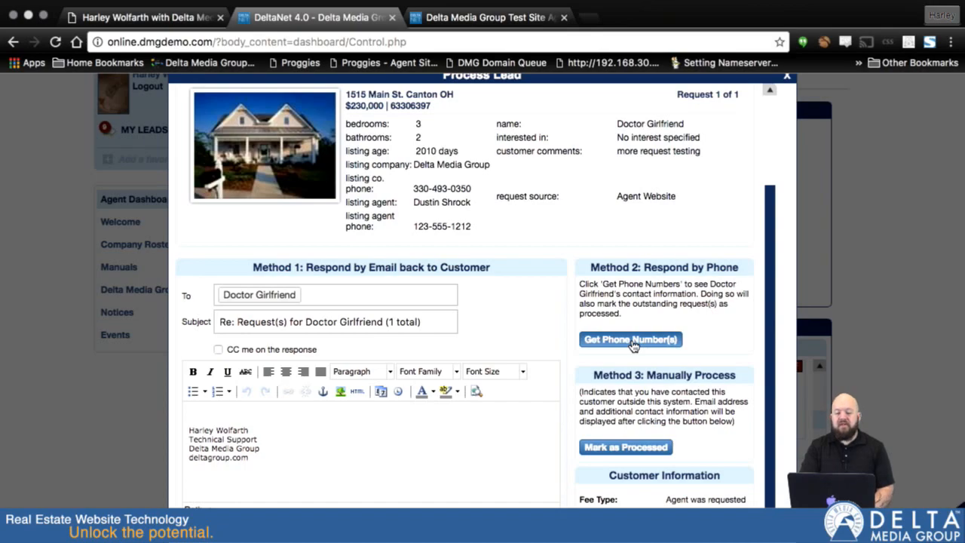
scroll(633, 344, down, 1)
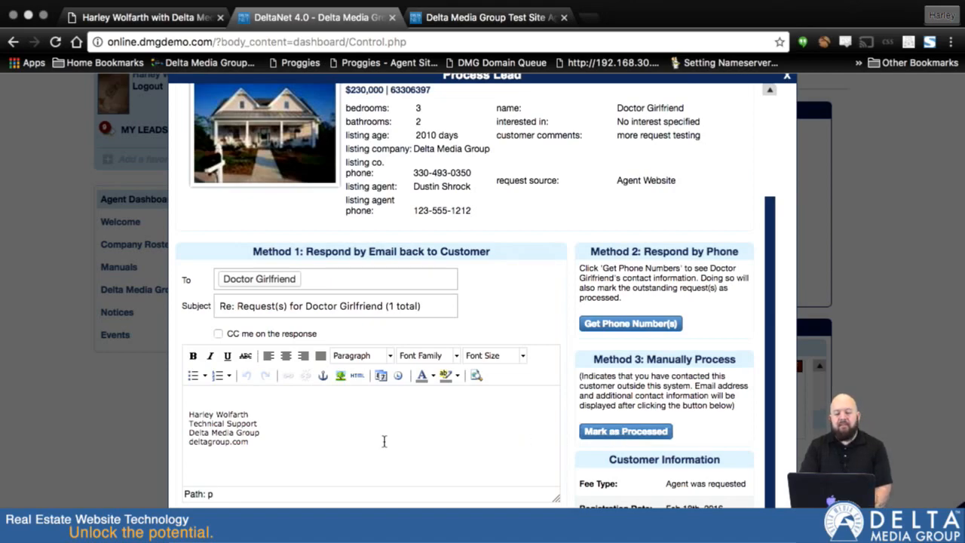
click(202, 394)
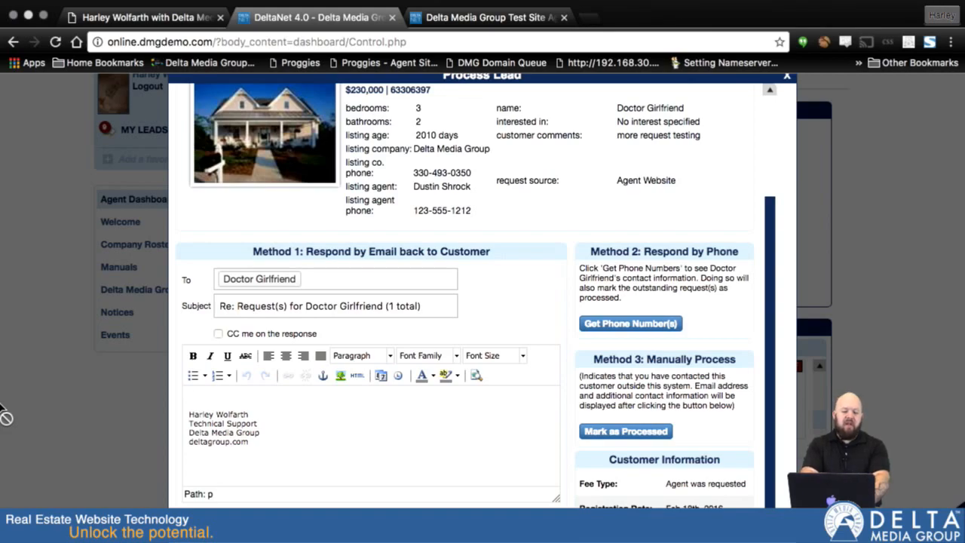
text(Thank you f)
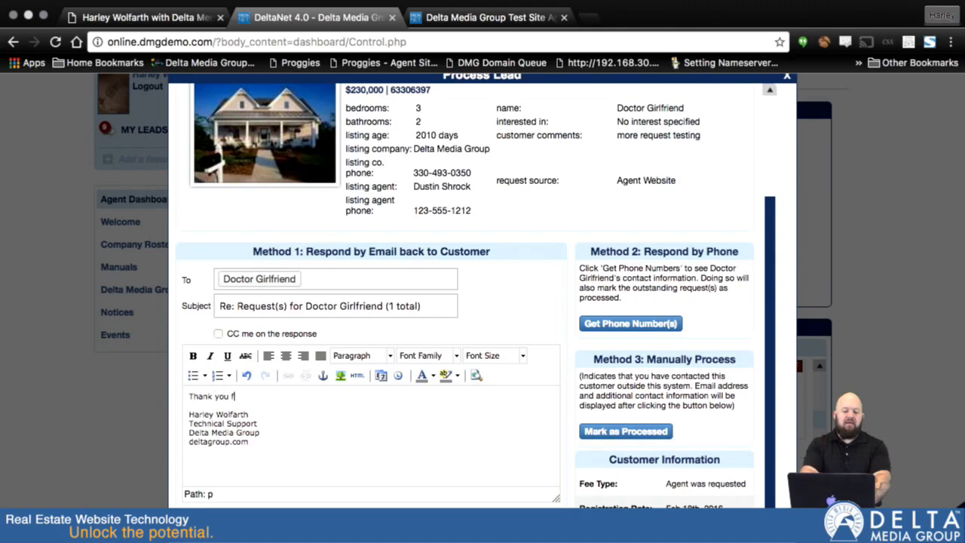
text(or requesting information on this property.)
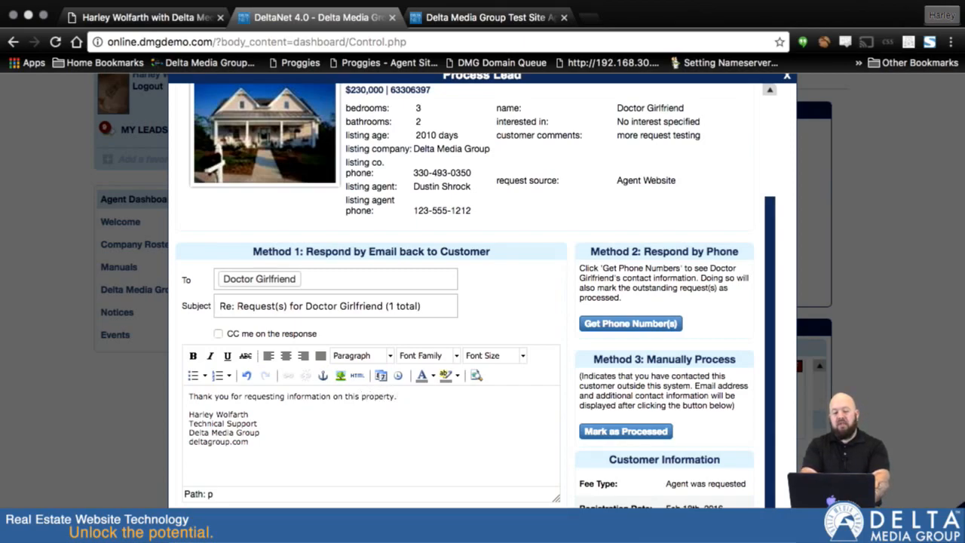
text(house)
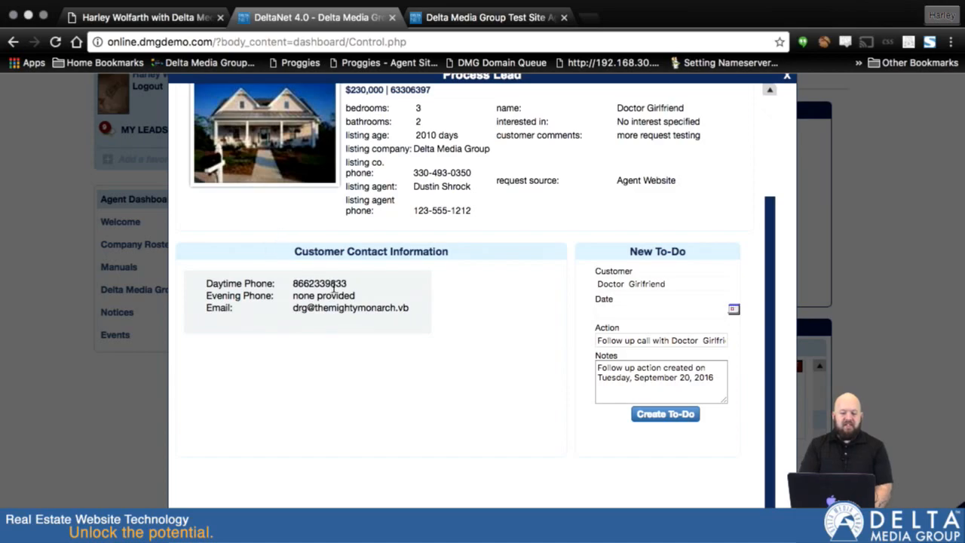
Step: Review the customer's contact information and the request details, and close the Process Lead window
scroll(521, 300, up, 3)
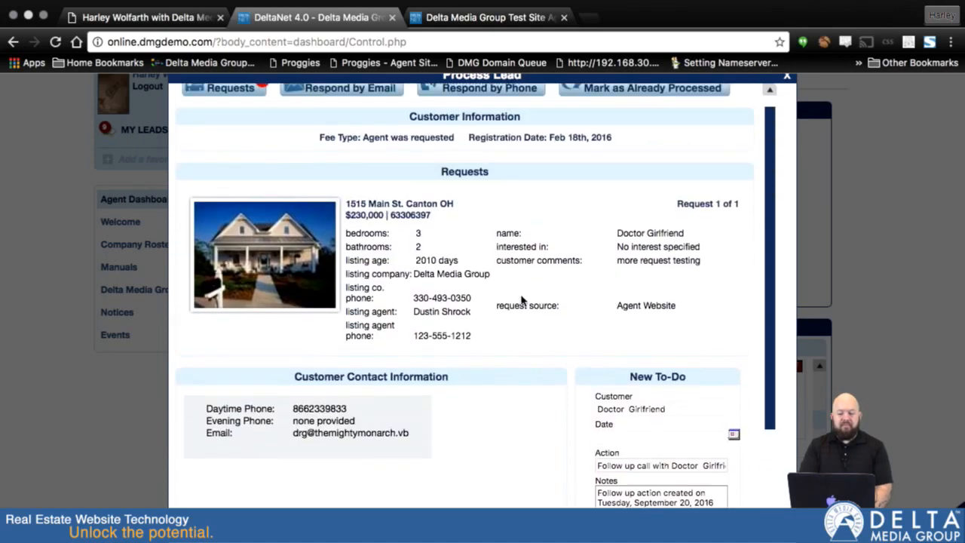
scroll(521, 300, up, 1)
scroll(521, 301, down, 3)
scroll(521, 301, up, 3)
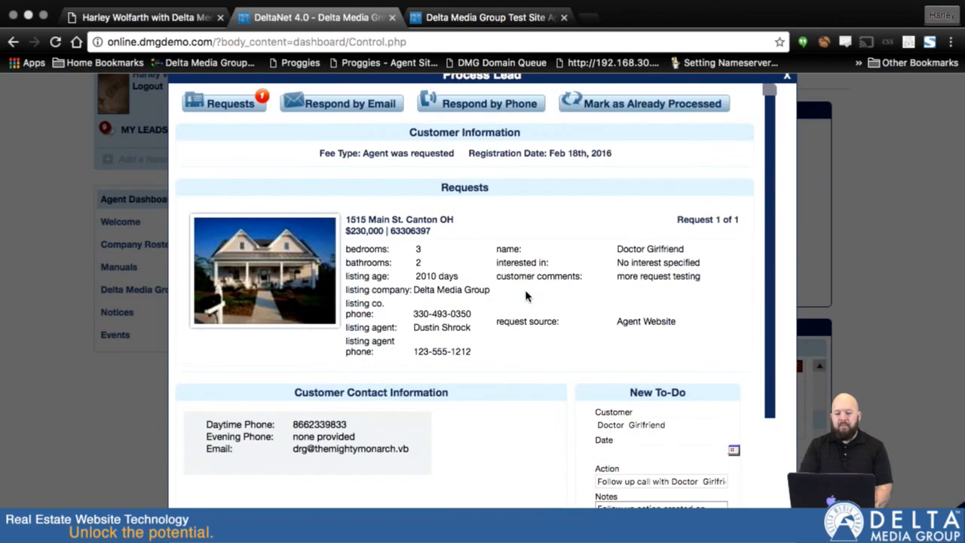
click(786, 81)
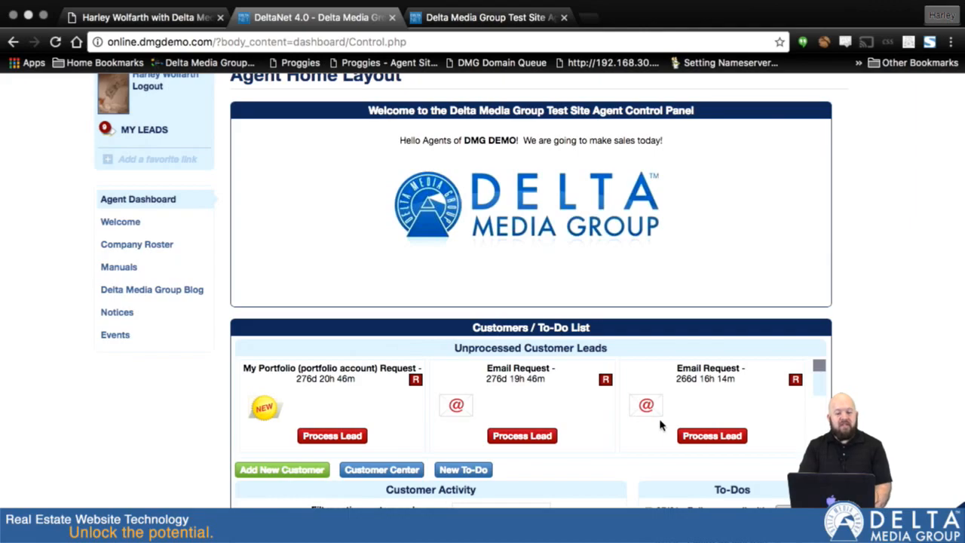
Step: Open the Customer Center and filter the Customer Detailed List by the processed customer's first name
scroll(341, 226, up, 3)
mouse_move(304, 124)
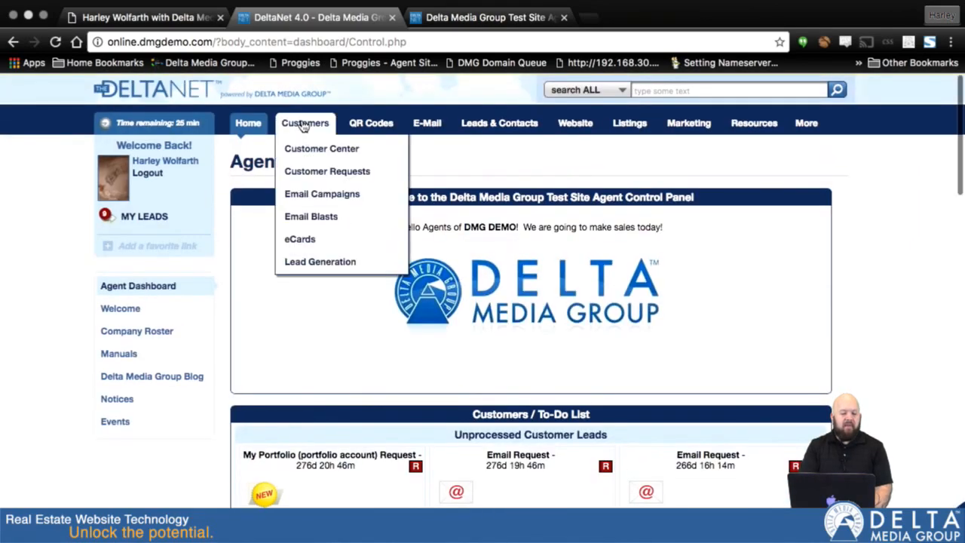
click(302, 149)
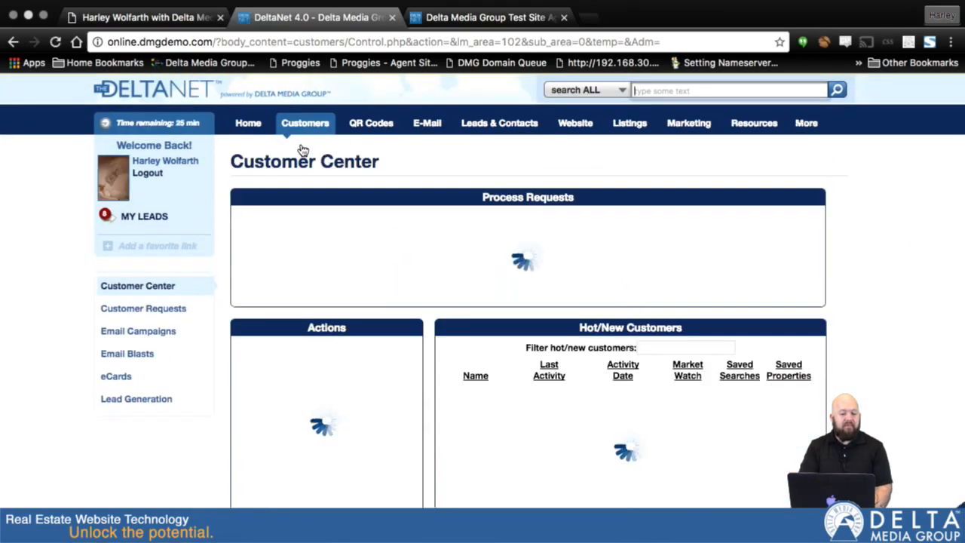
scroll(482, 324, down, 10)
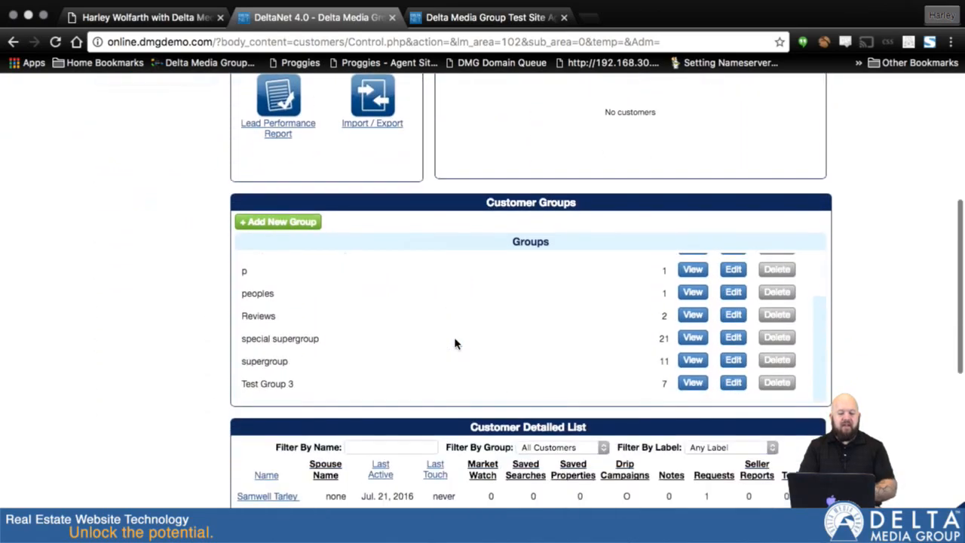
click(366, 447)
text(doc)
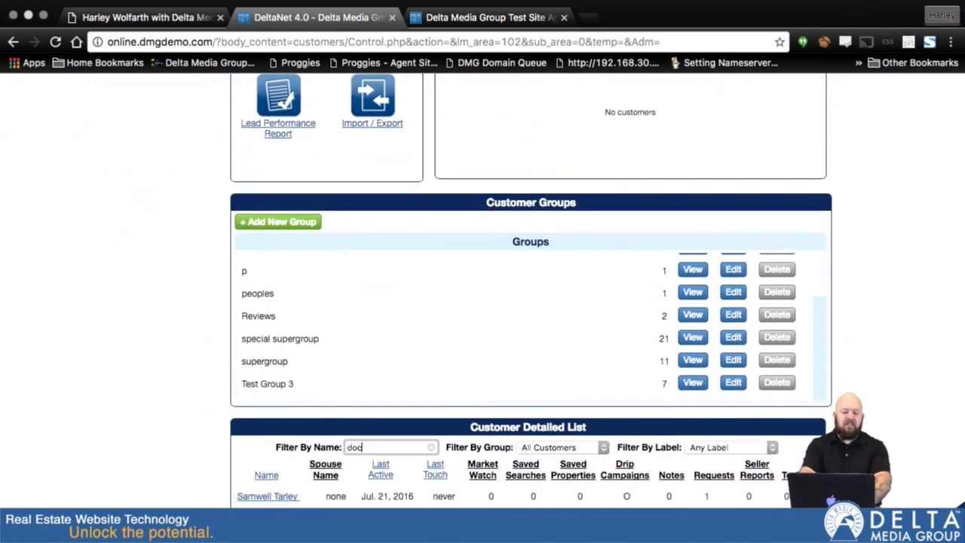
text(tor)
scroll(364, 450, down, 3)
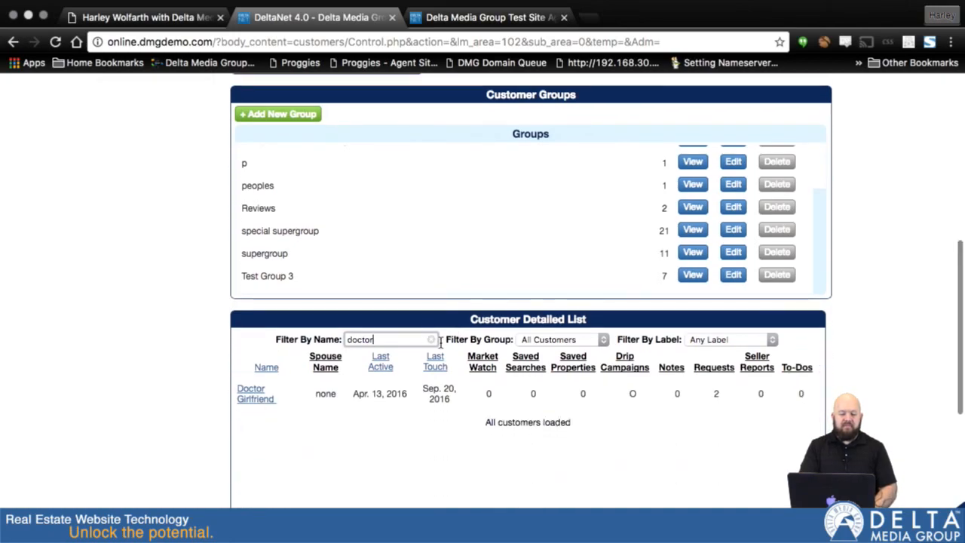
Step: Return to the agent dashboard with the unprocessed customer leads
scroll(442, 339, up, 10)
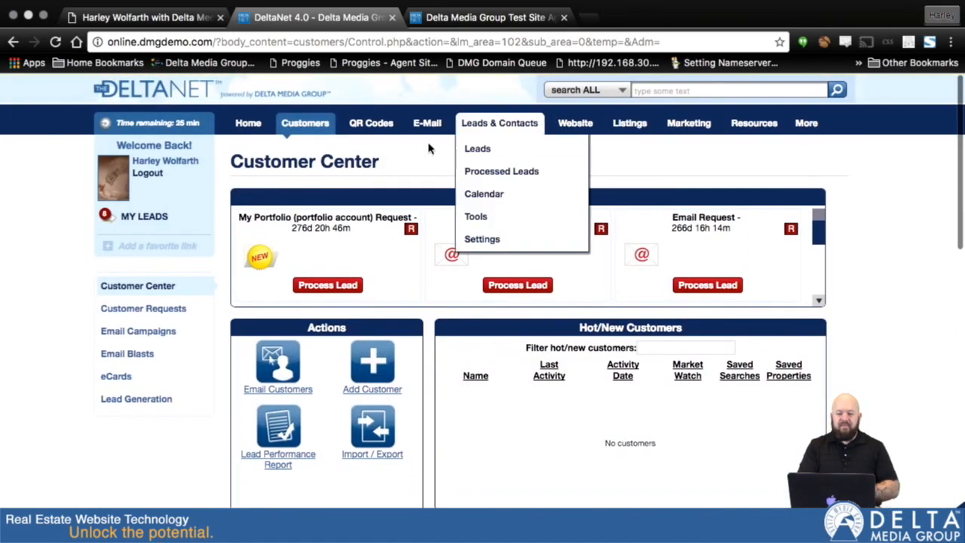
mouse_move(248, 143)
click(254, 170)
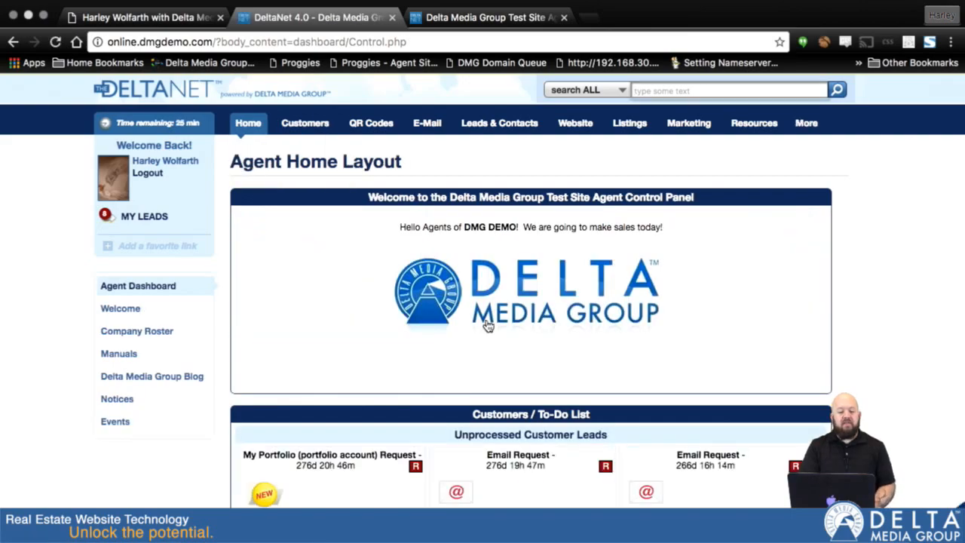
scroll(414, 361, down, 1)
Step: Reopen the Customer Center and look through the leads waiting under Process Requests
mouse_move(293, 106)
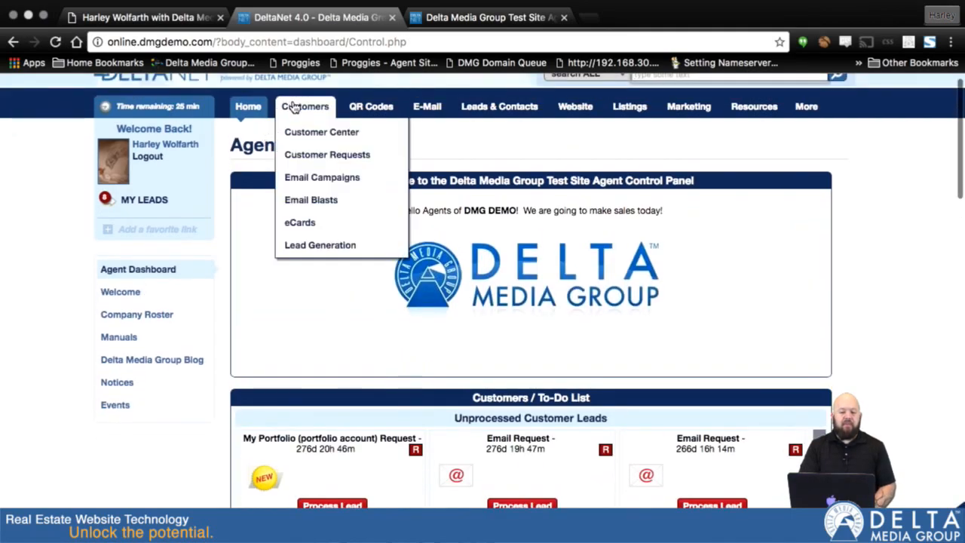
click(298, 133)
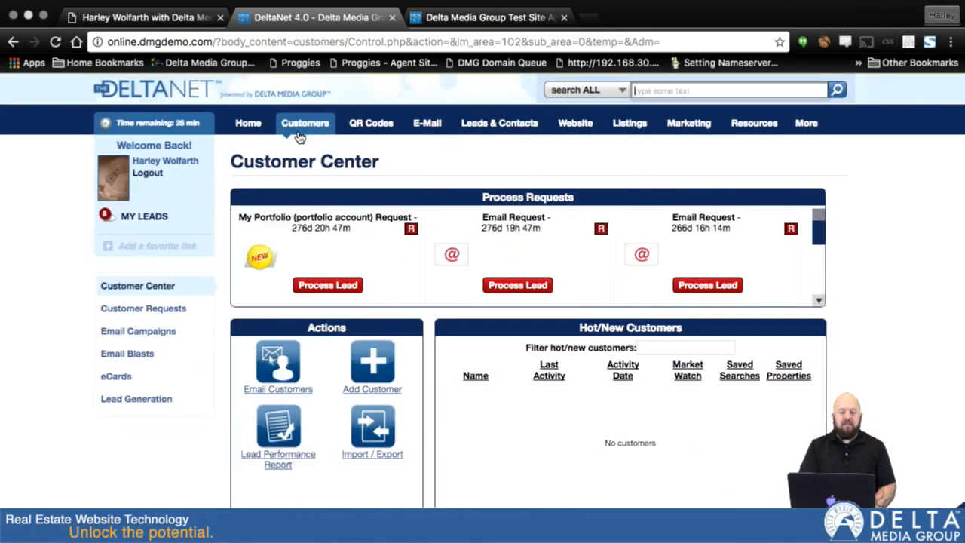
scroll(551, 260, down, 3)
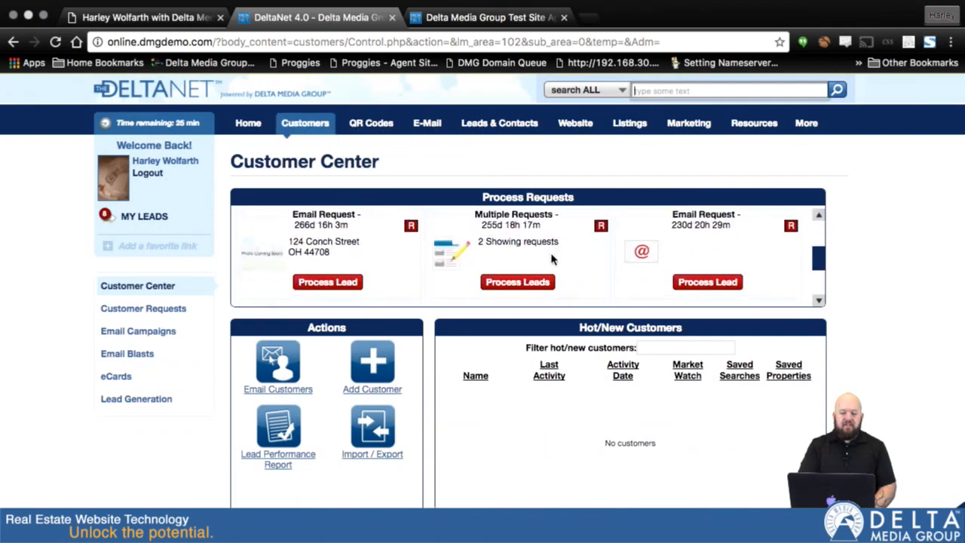
scroll(551, 259, down, 2)
scroll(551, 260, up, 5)
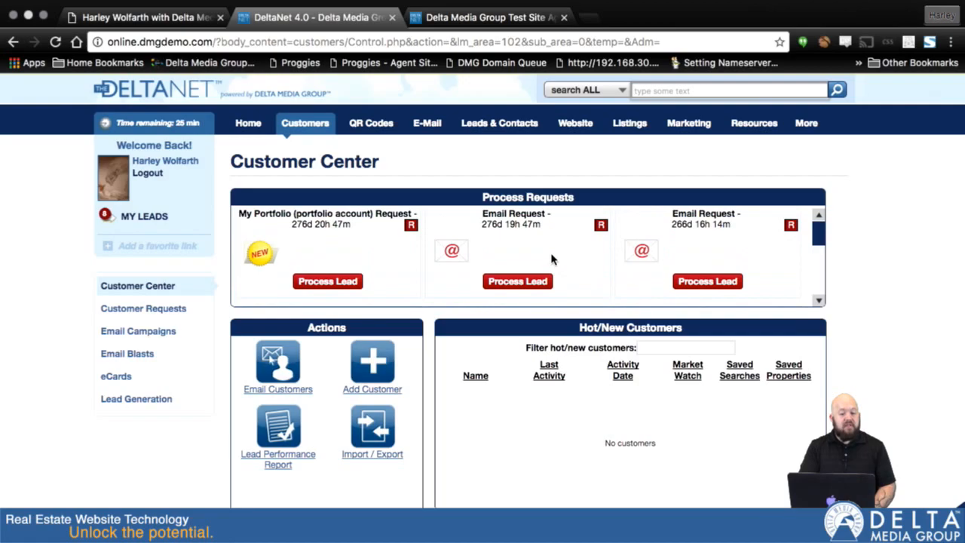
Step: Open the second lead, an email request, review its details and response methods, and close it without processing it
click(513, 280)
scroll(657, 324, down, 2)
scroll(657, 324, down, 1)
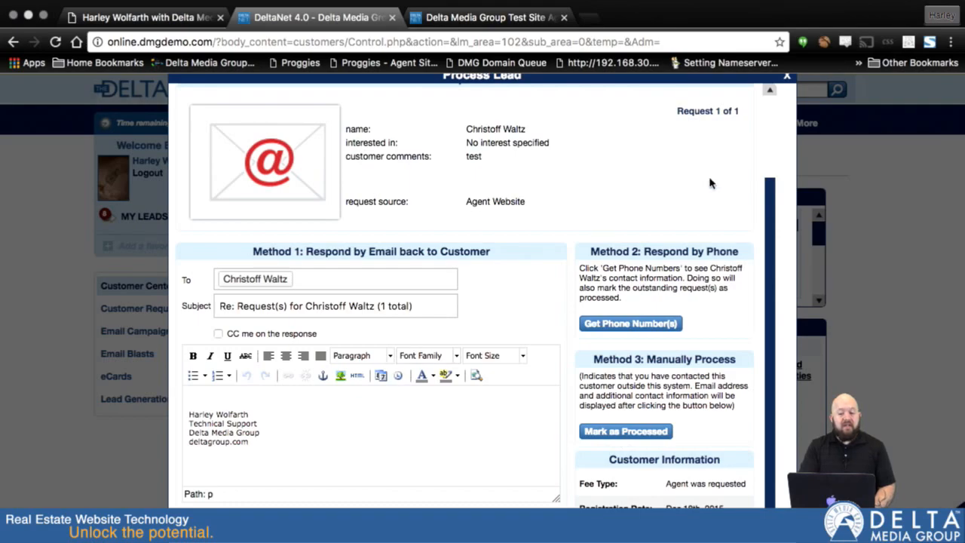
scroll(383, 404, up, 3)
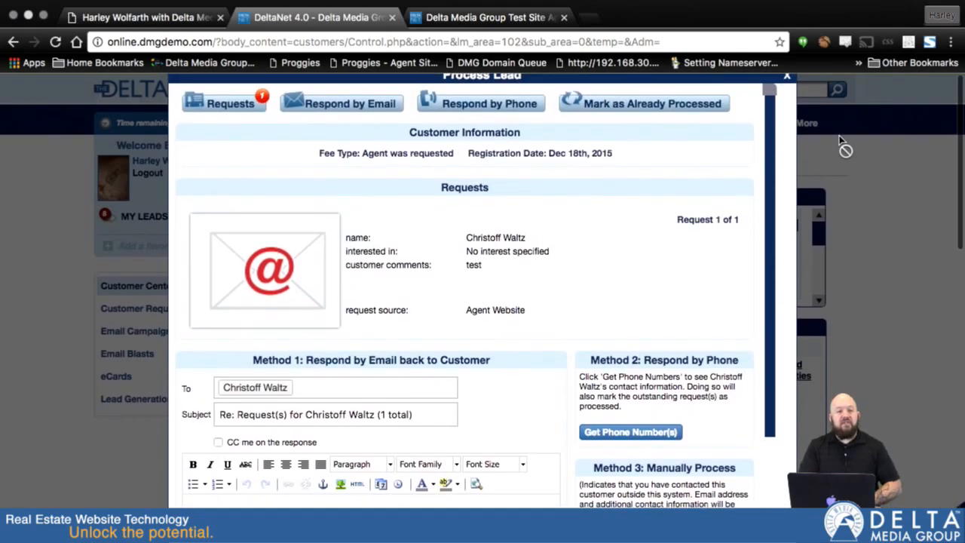
click(787, 80)
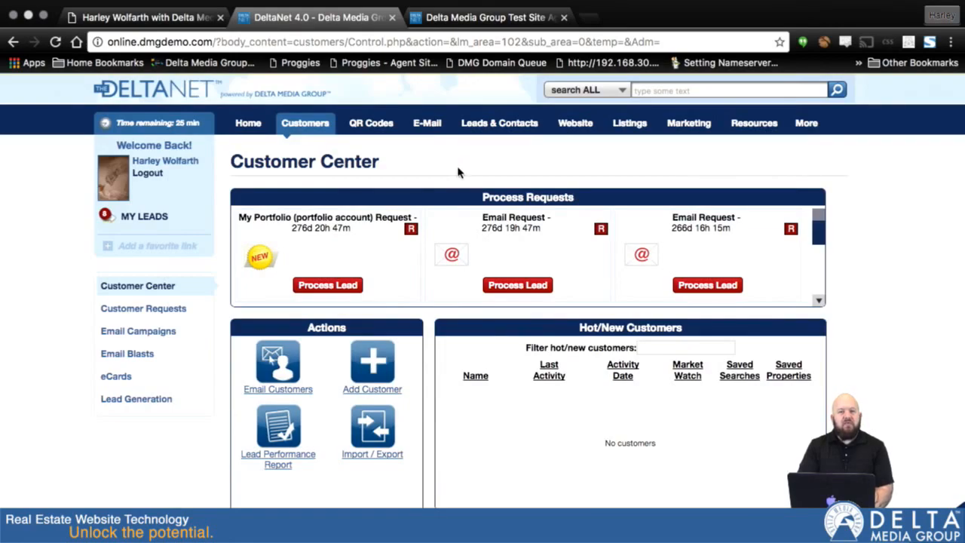
Step: Open the New Leads list from the agent's own leads
mouse_move(478, 126)
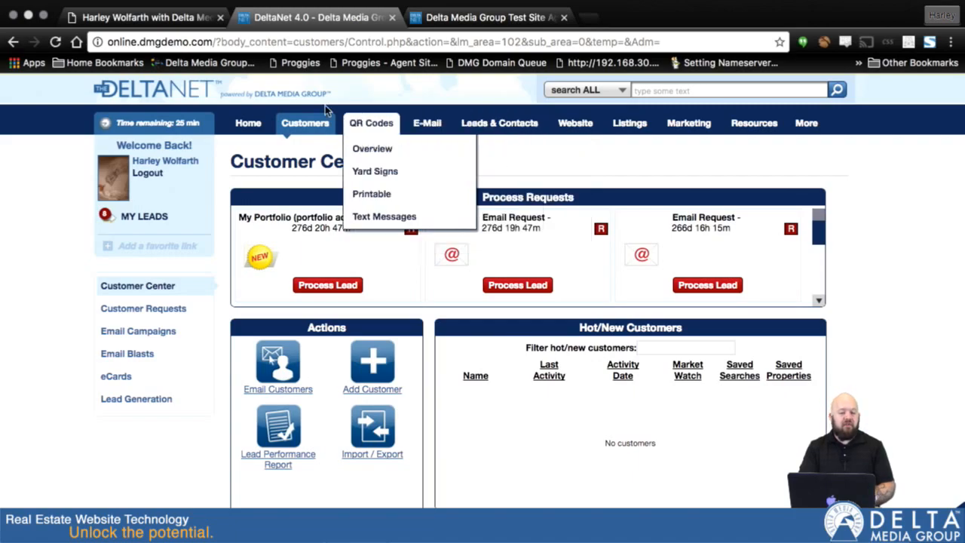
mouse_move(300, 128)
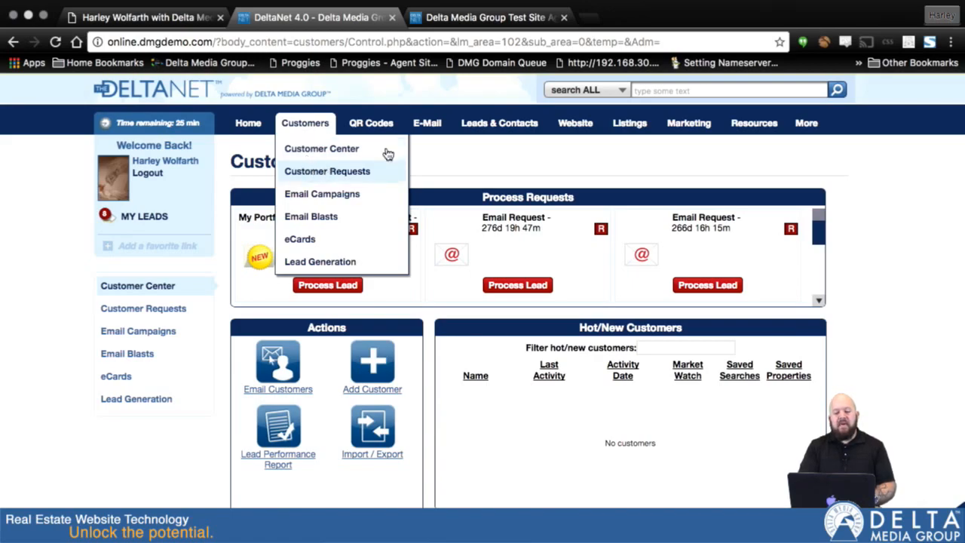
mouse_move(503, 140)
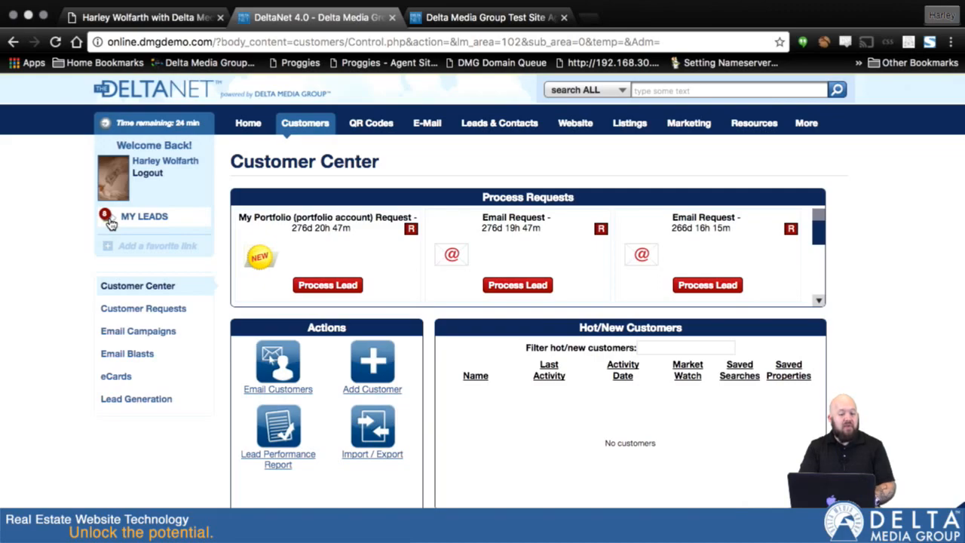
click(148, 222)
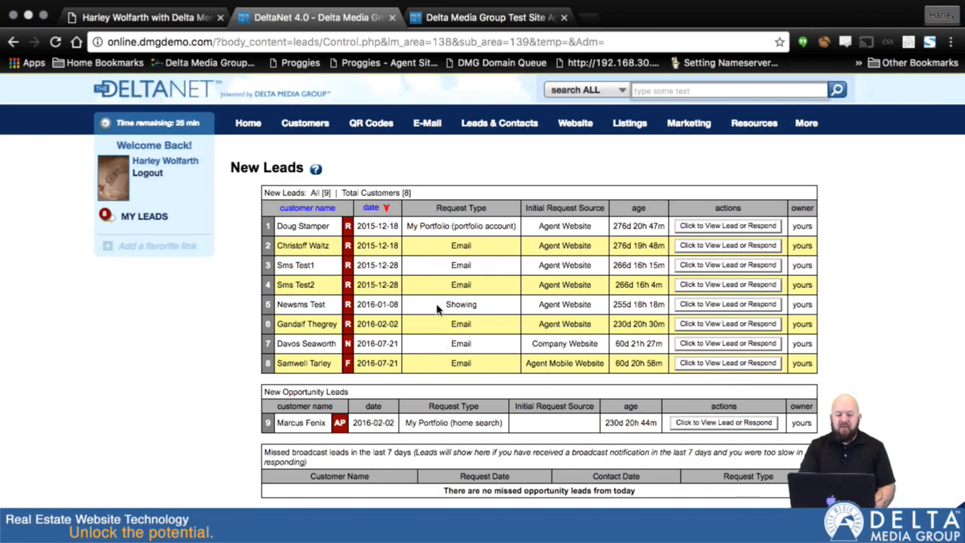
Step: Open the showing lead dated 2016-01-08 and examine its response methods and both showing requests
click(689, 304)
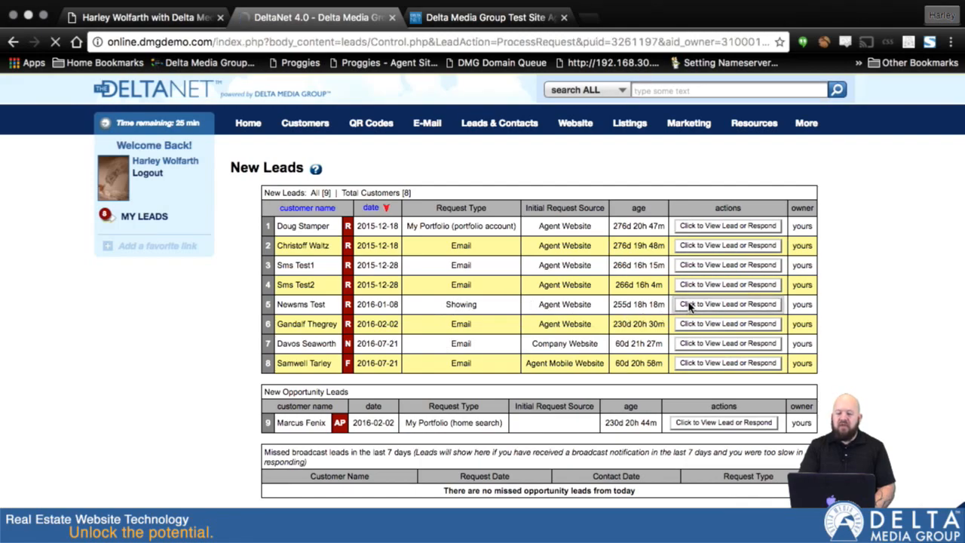
scroll(689, 306, down, 3)
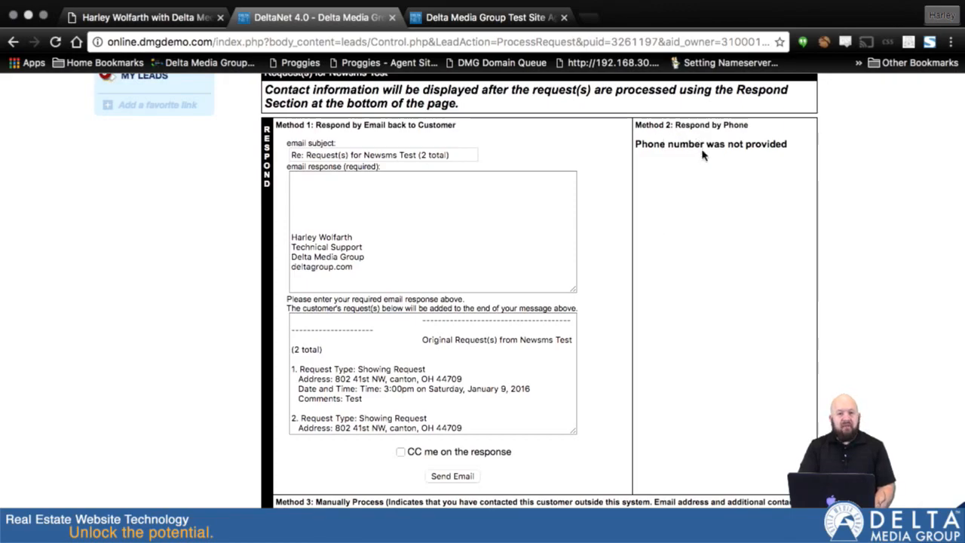
scroll(615, 205, down, 1)
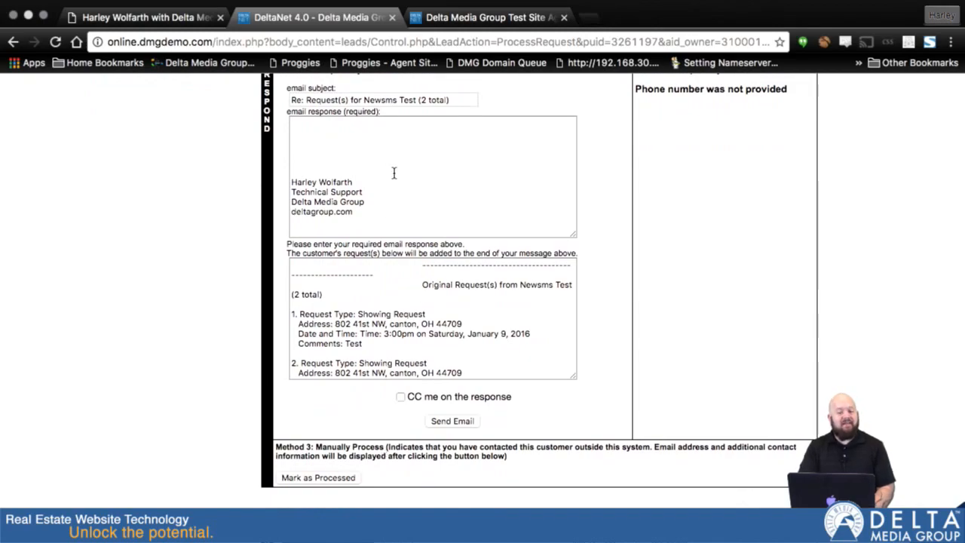
scroll(386, 305, down, 3)
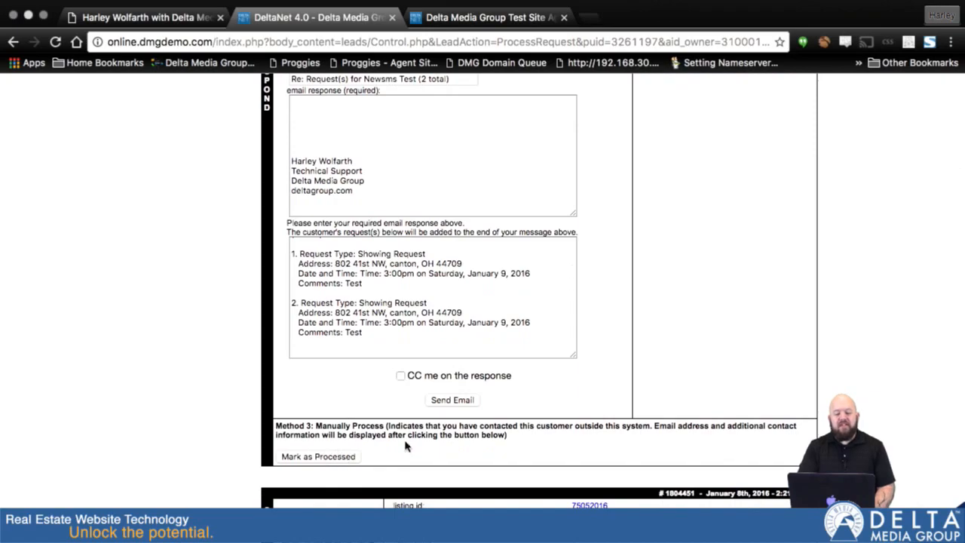
scroll(527, 413, down, 5)
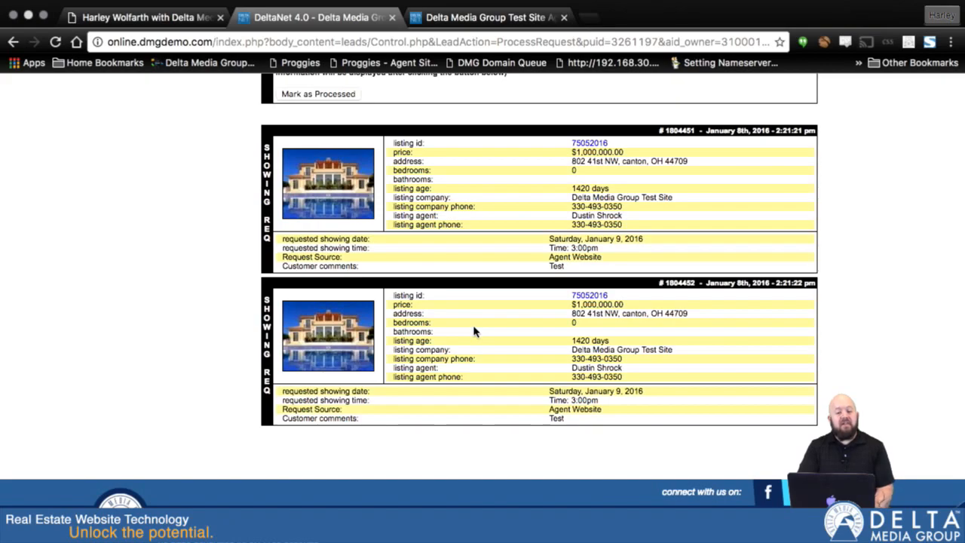
scroll(473, 331, up, 15)
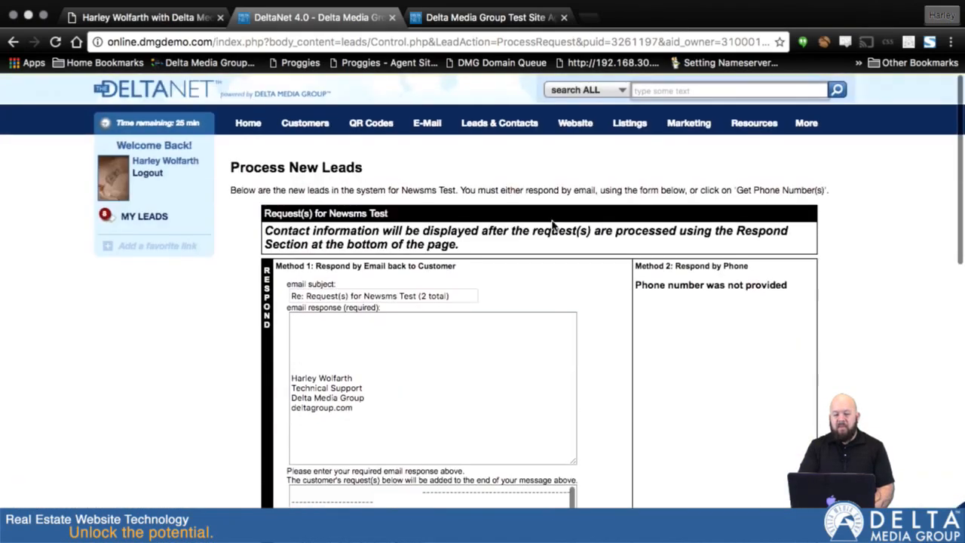
scroll(612, 344, down, 5)
scroll(611, 344, up, 5)
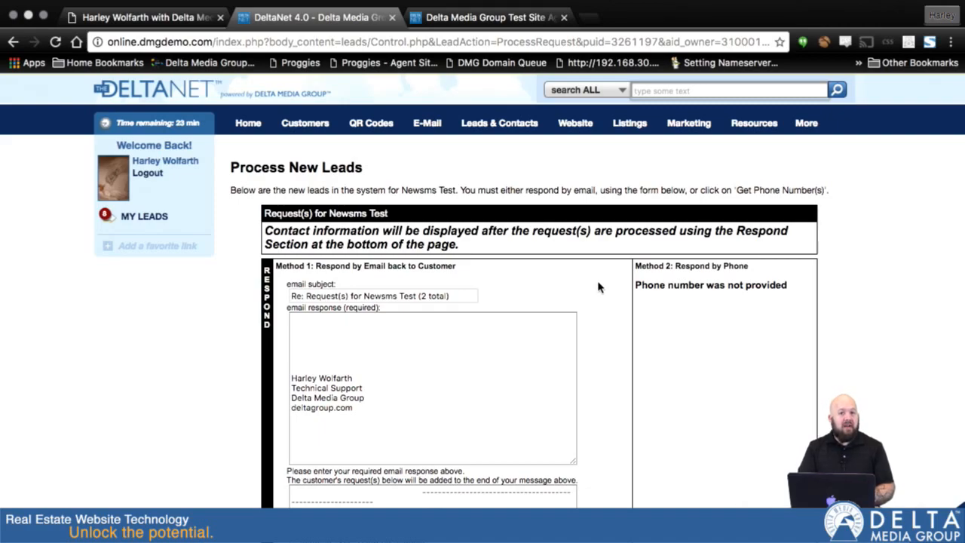
Step: Show the DeltaNet login page, switch to Mail, and follow the DeltaNet login link in the lead assignment notice
click(479, 26)
click(368, 334)
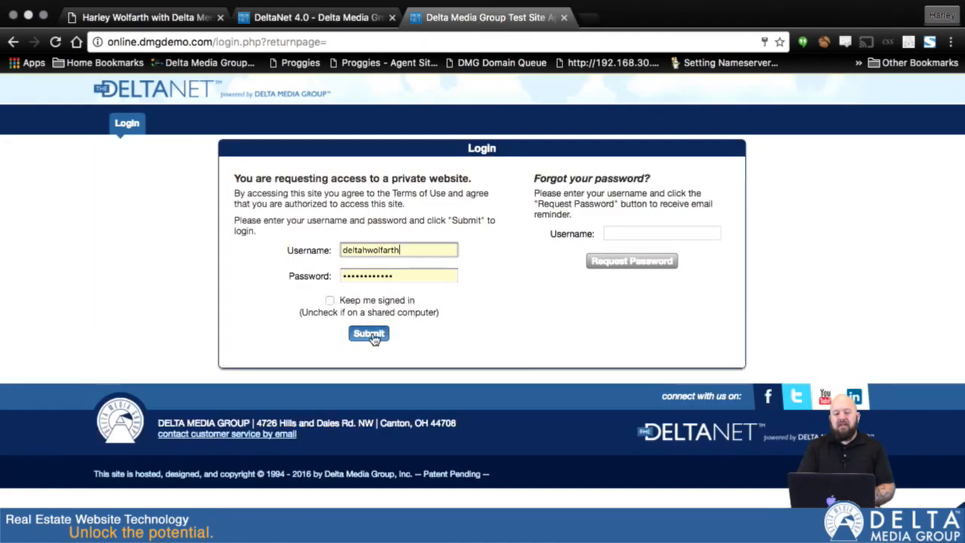
key(ctrl+Left)
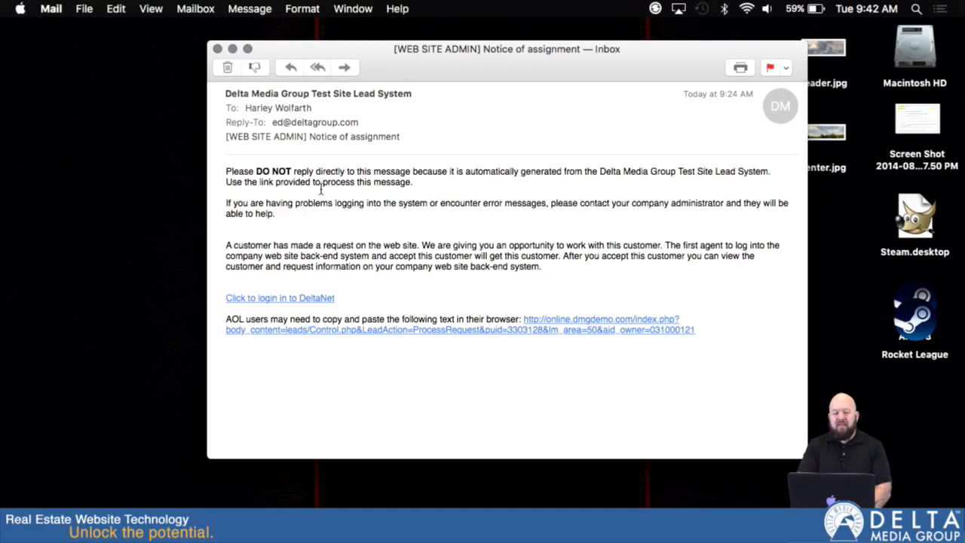
click(268, 300)
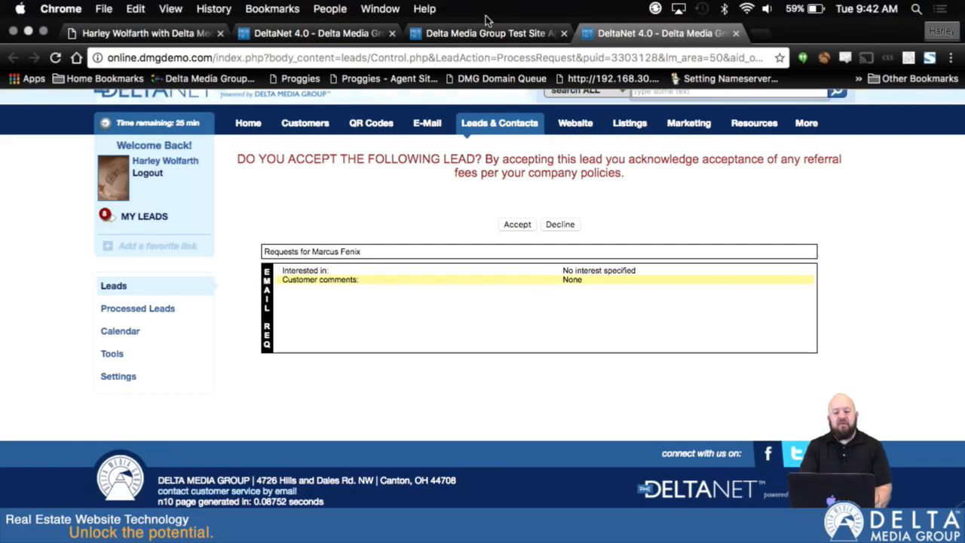
Step: Revisit the login page, return to the assigned lead's acceptance page, and accept the lead
click(486, 34)
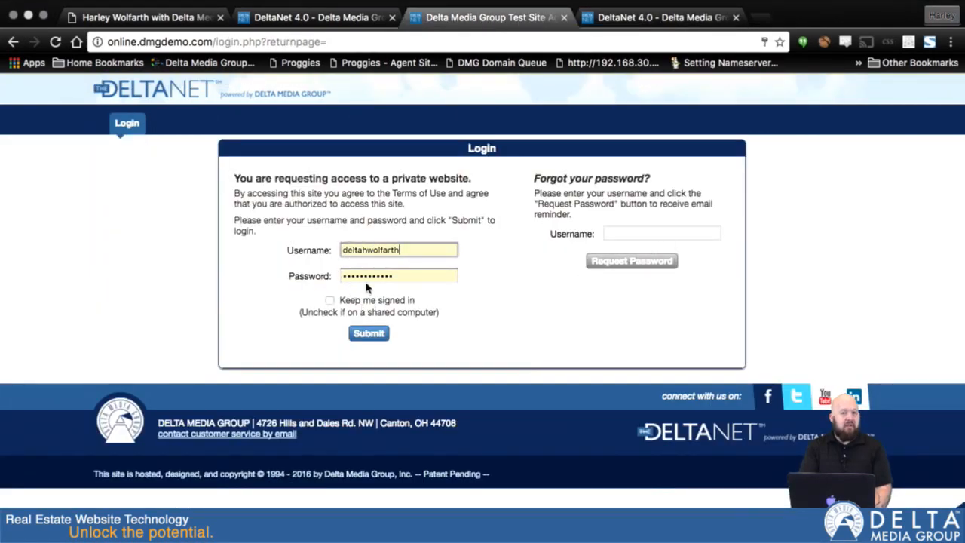
click(631, 19)
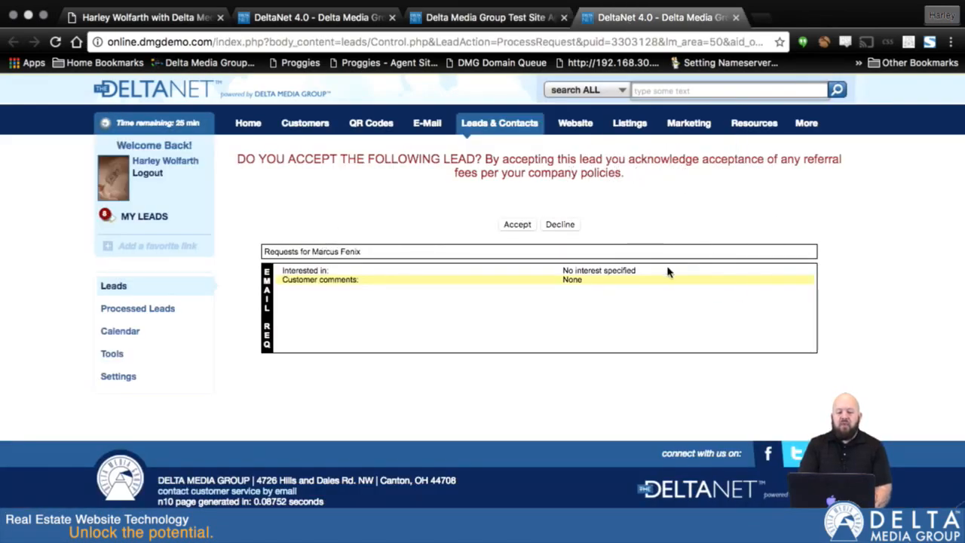
click(516, 228)
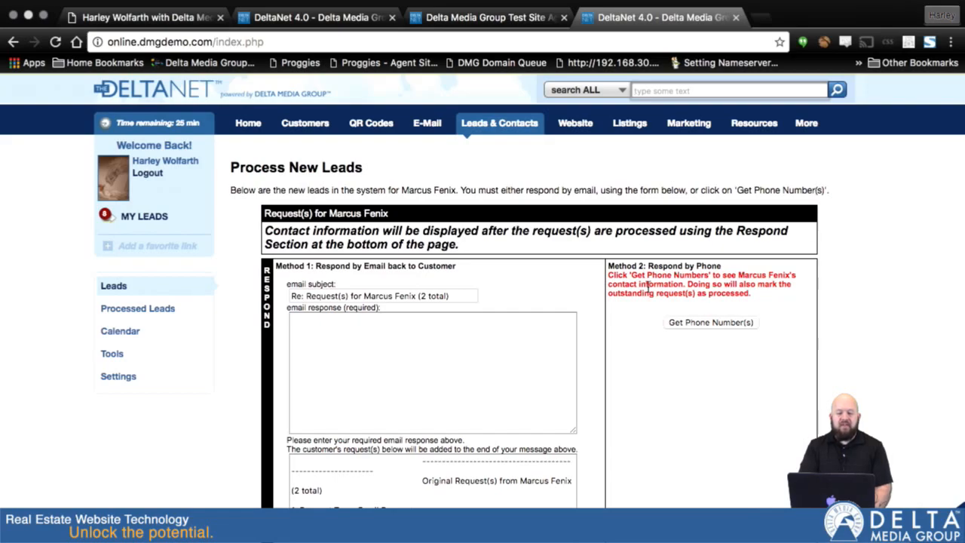
Step: Examine the accepted lead's email and phone response methods, the original request summary and both request records
scroll(691, 393, down, 5)
scroll(689, 394, down, 1)
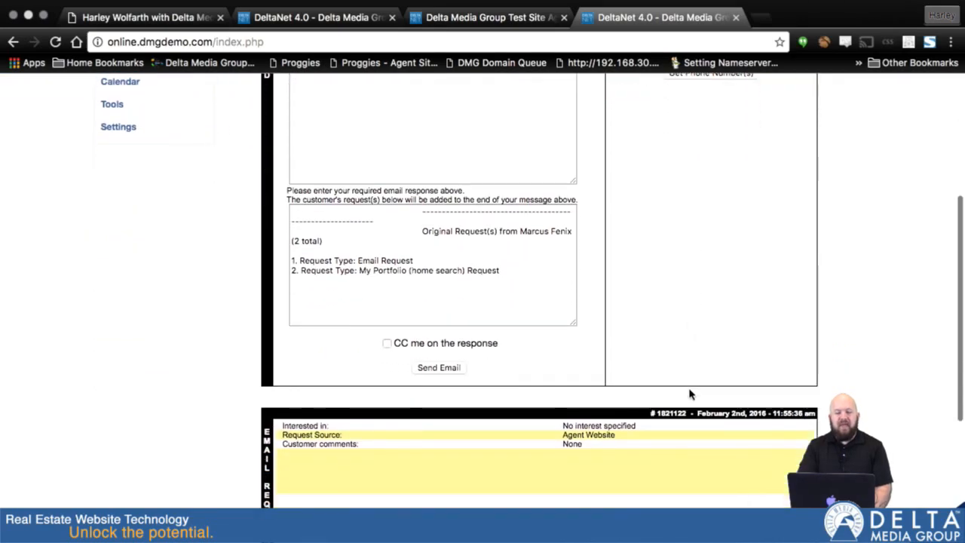
scroll(689, 394, down, 3)
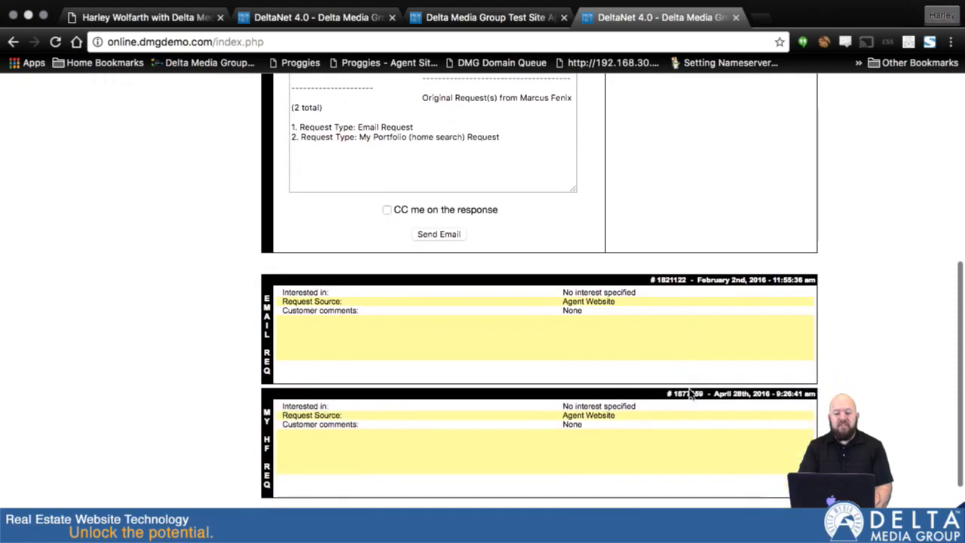
scroll(689, 394, up, 9)
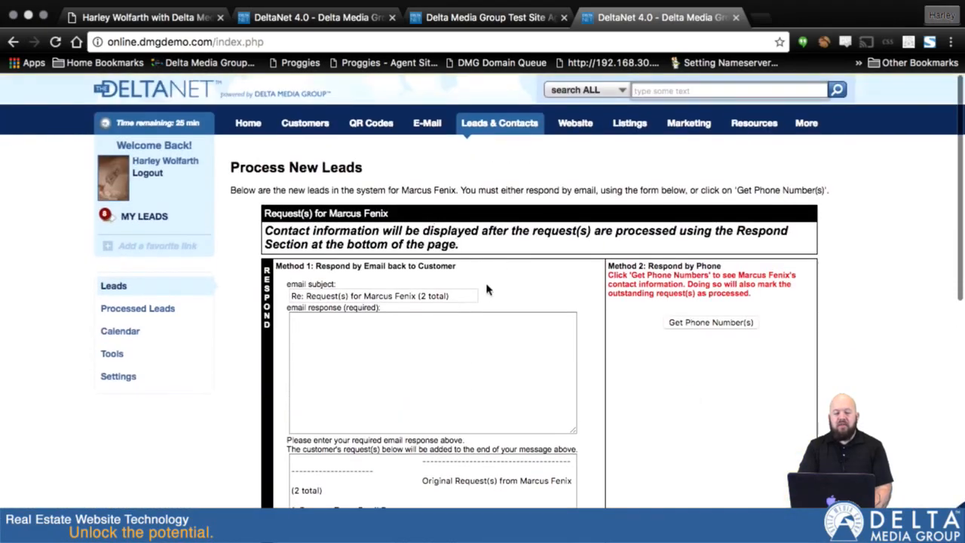
scroll(592, 324, down, 2)
click(343, 249)
scroll(676, 355, down, 2)
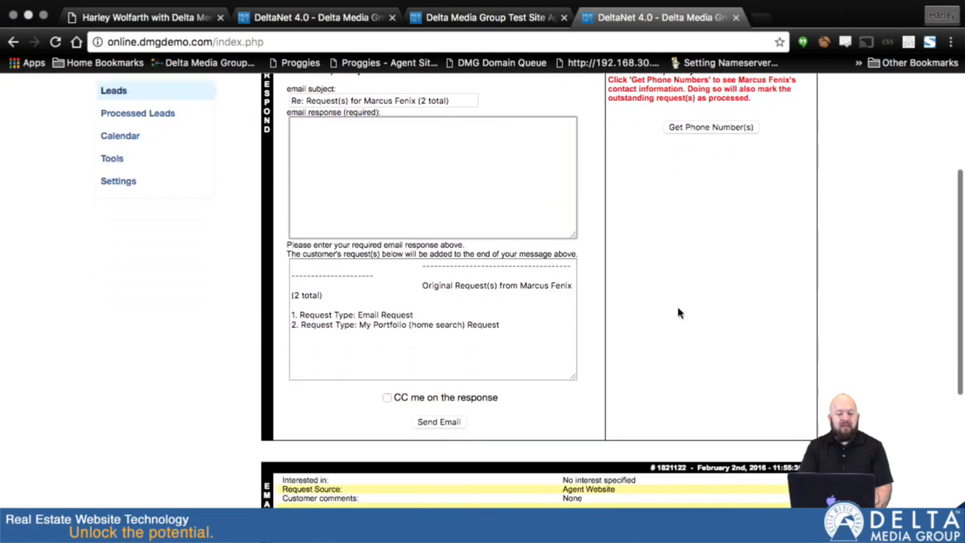
scroll(651, 313, down, 3)
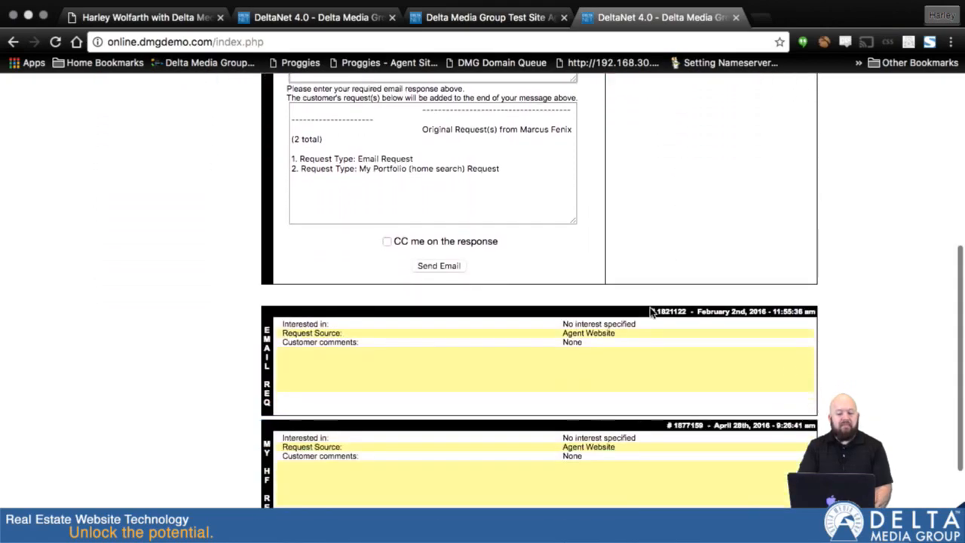
scroll(538, 227, up, 3)
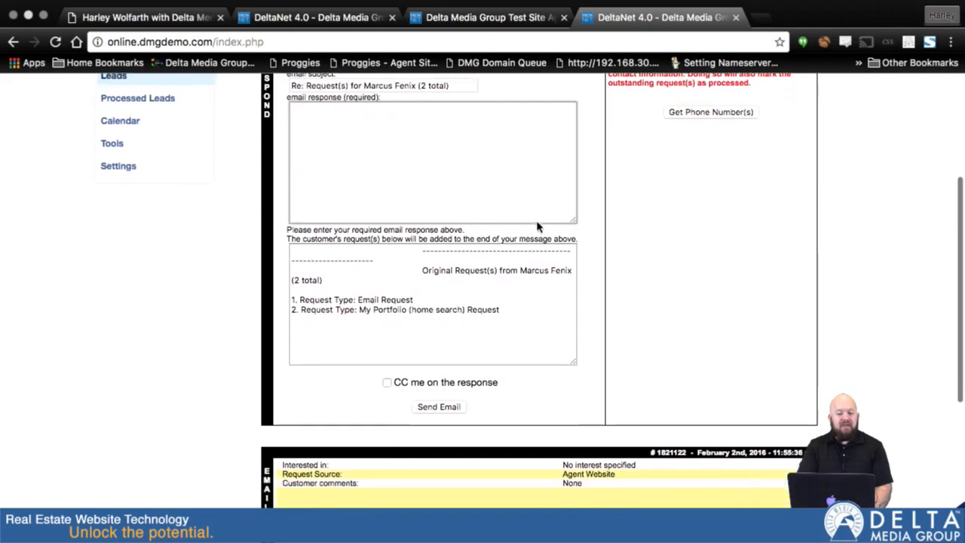
scroll(537, 226, down, 2)
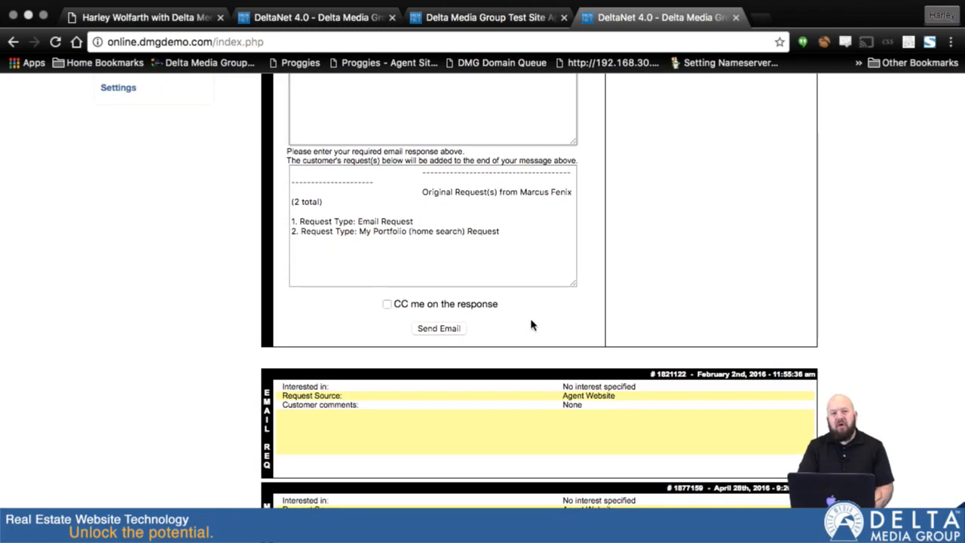
scroll(650, 218, up, 5)
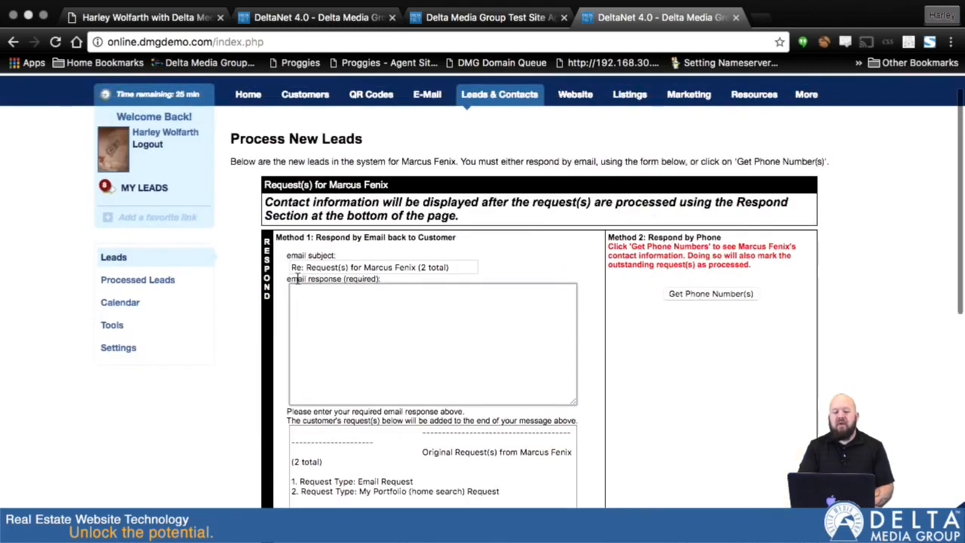
Step: Write the email response "Thanks for you interest." to the lead and send it without copying yourself
key(Return)
text(Thank )
text( for you interest.)
scroll(512, 432, down, 5)
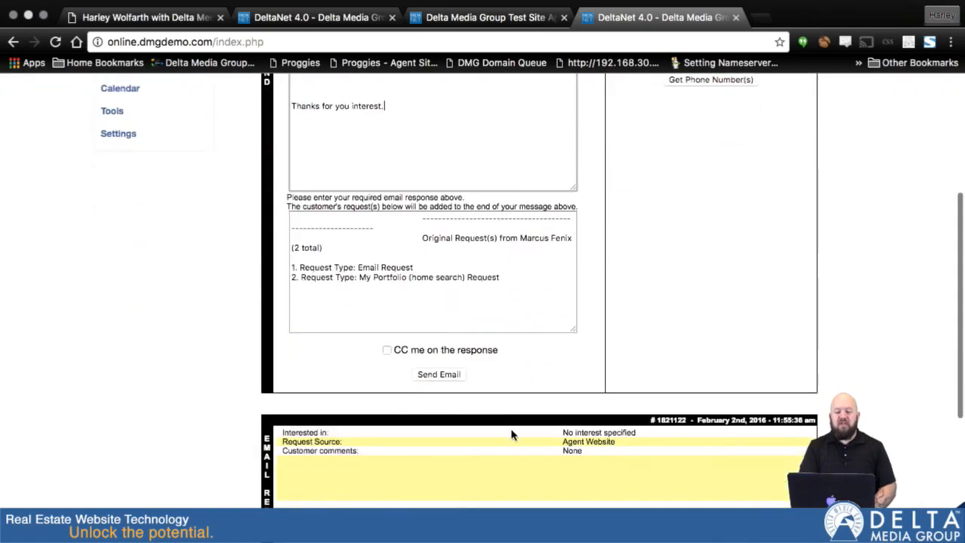
click(421, 376)
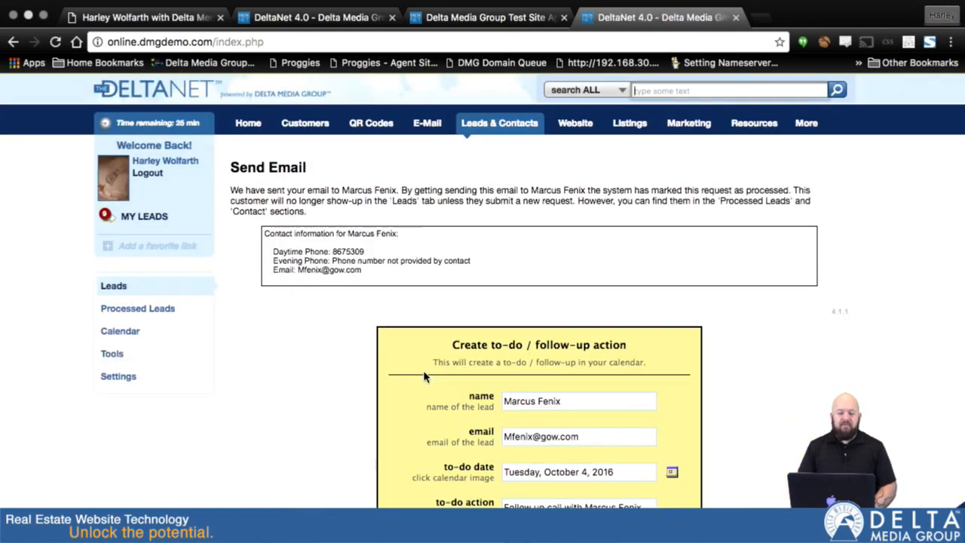
Step: Look over the contact information and follow-up to-do form without creating a to-do, and return to the Agent Dashboard
scroll(728, 396, down, 5)
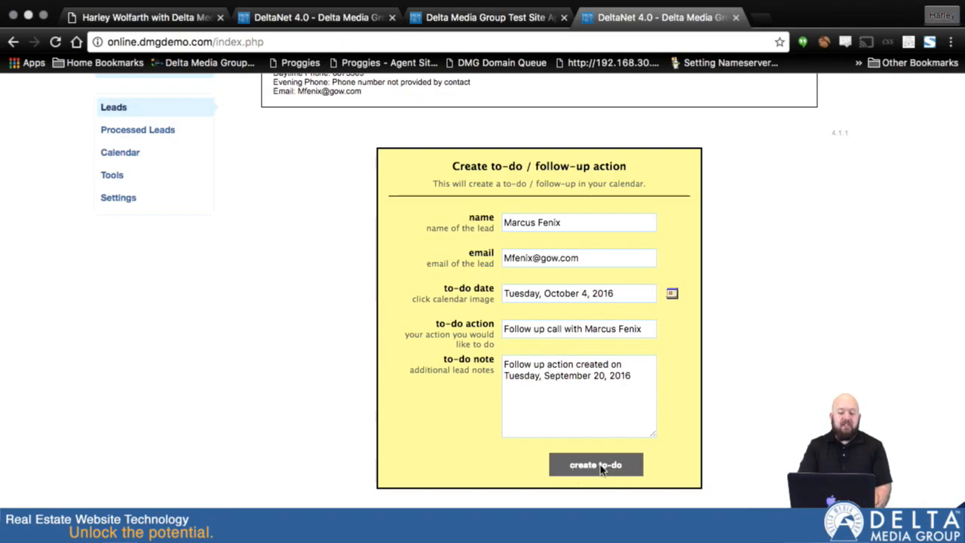
scroll(586, 405, up, 1)
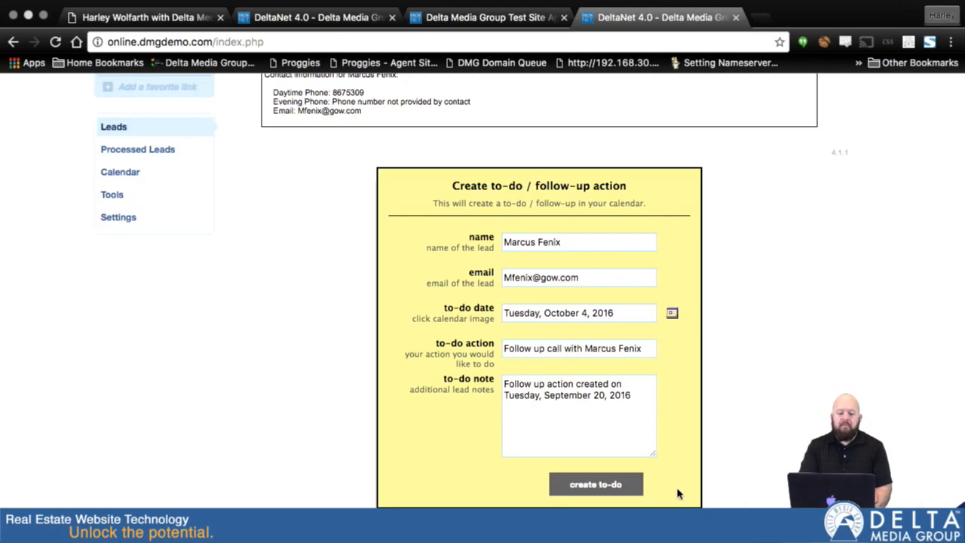
scroll(669, 498, up, 5)
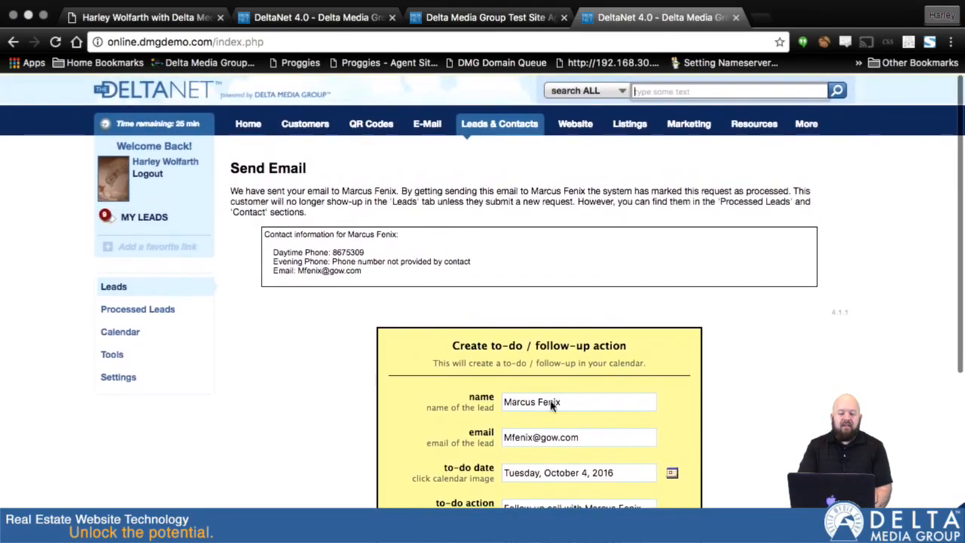
click(238, 126)
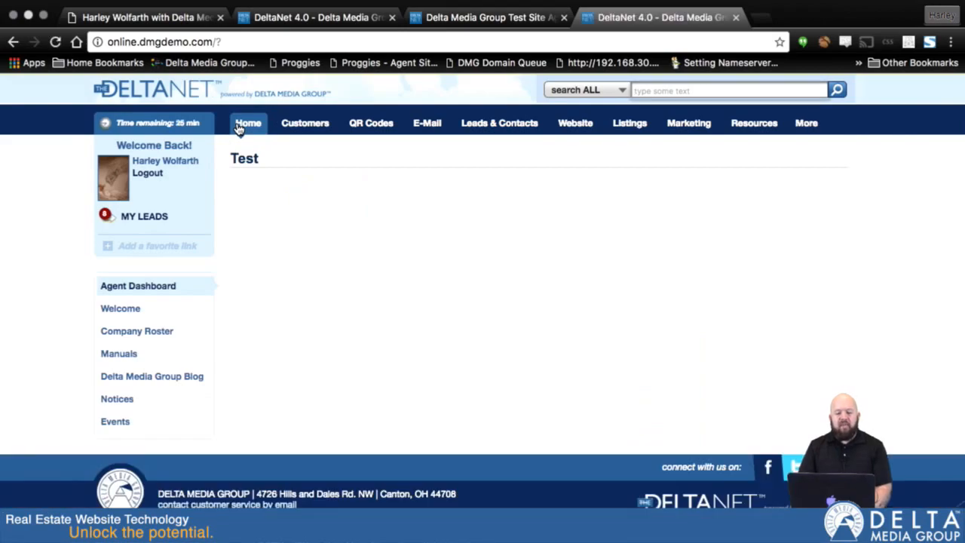
mouse_move(239, 128)
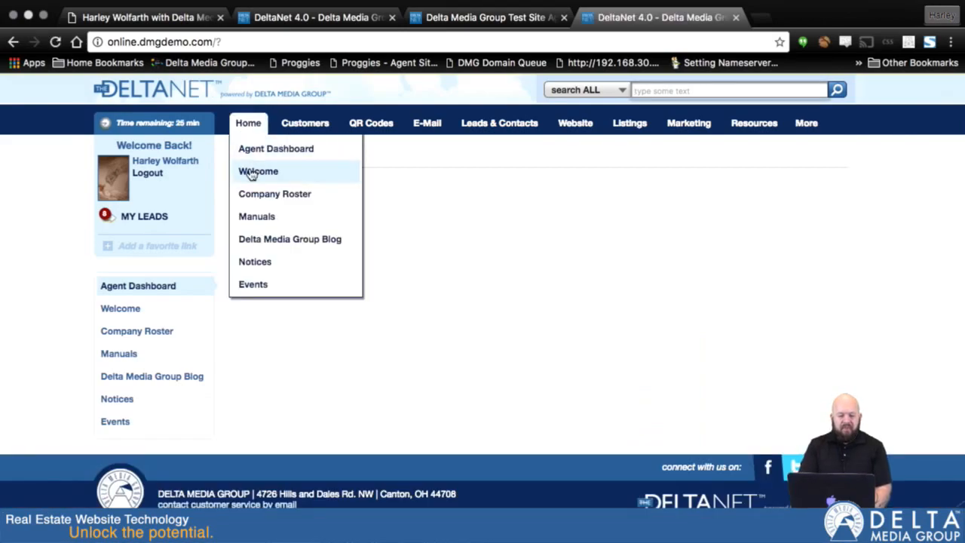
click(306, 167)
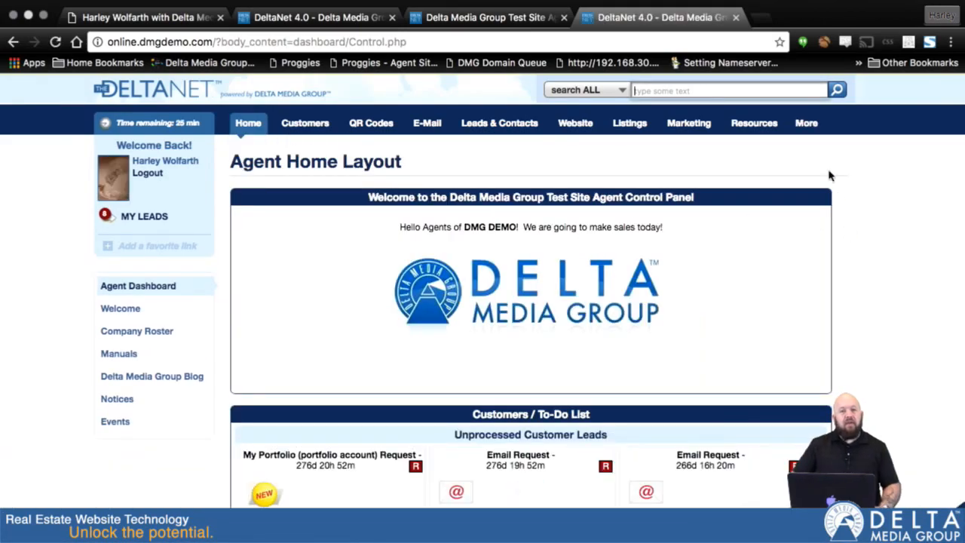